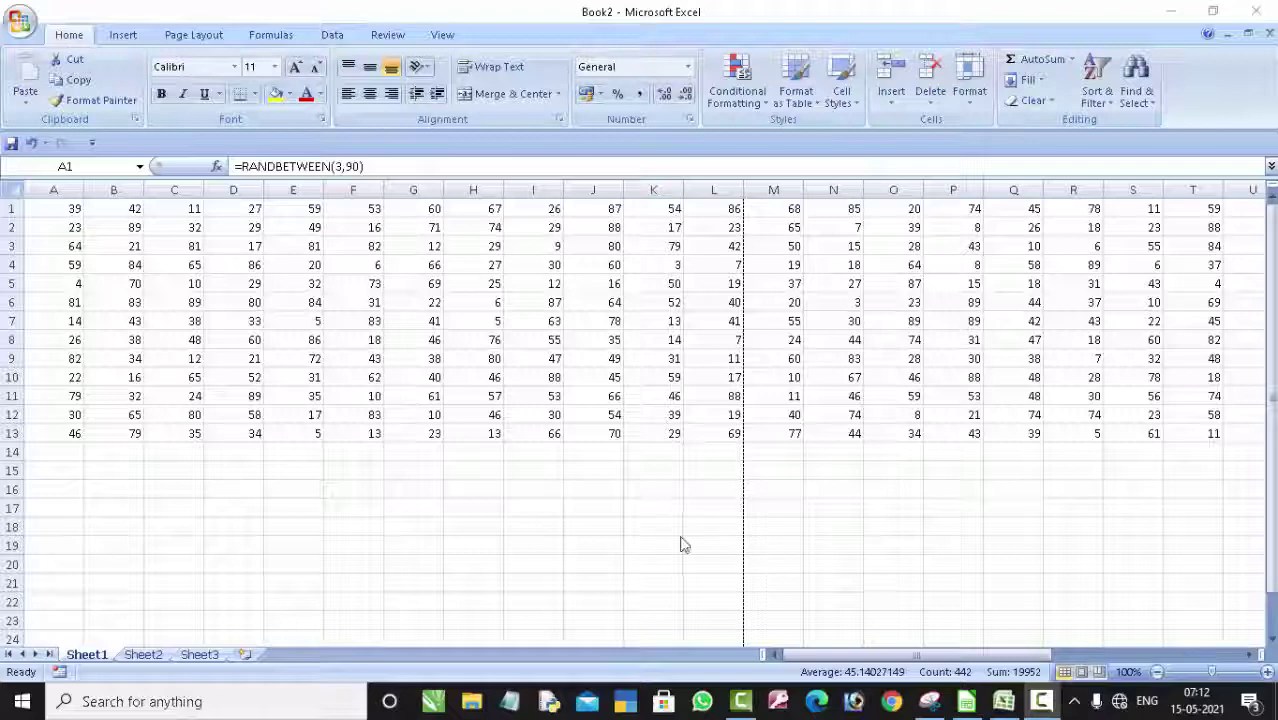
# Select the RANDBETWEEN number block, hide column L, and open the Office print menu.
pyautogui.hotkey('ctrl', 'v')
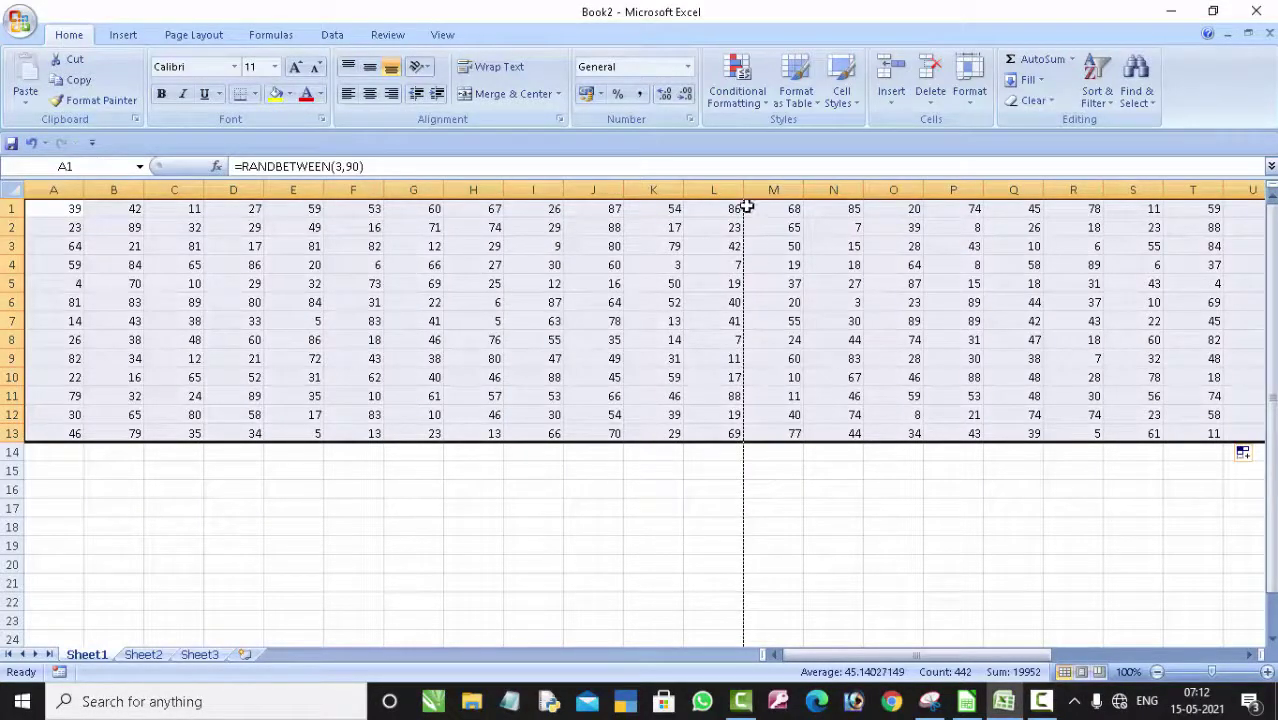
pyautogui.moveTo(743, 189); pyautogui.dragTo(683, 240)
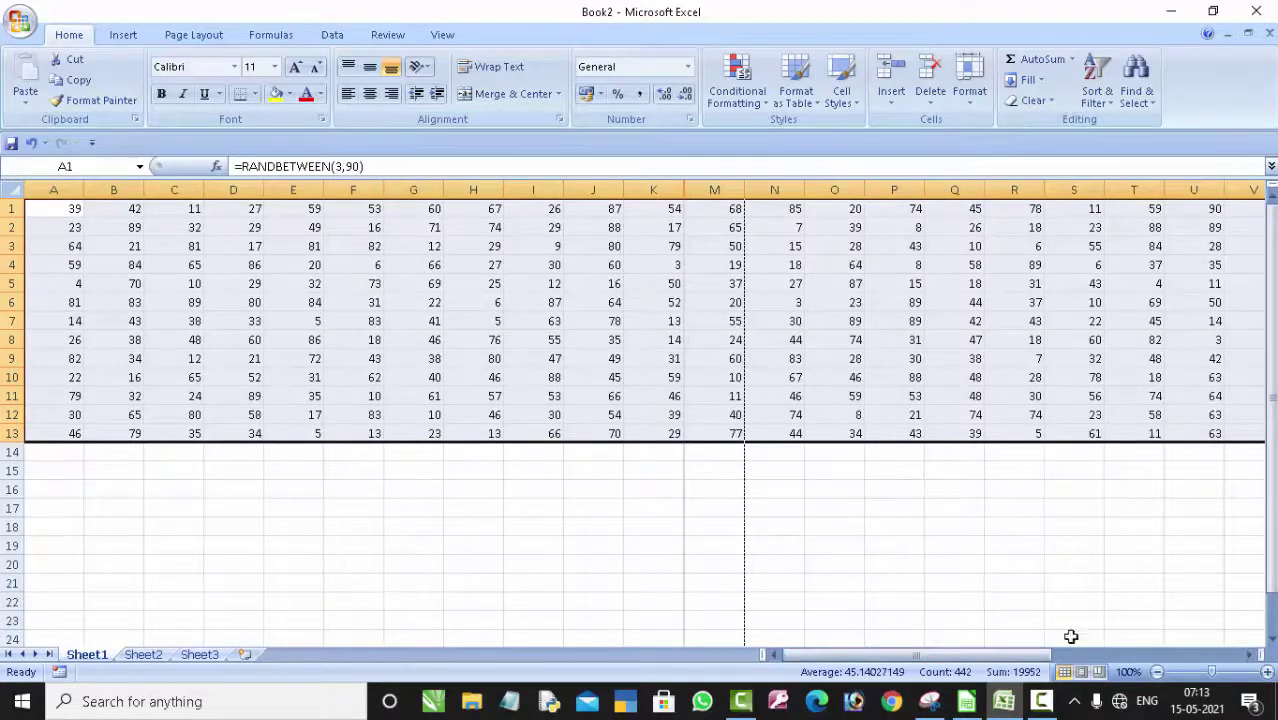
pyautogui.moveTo(887, 652); pyautogui.dragTo(1037, 672)
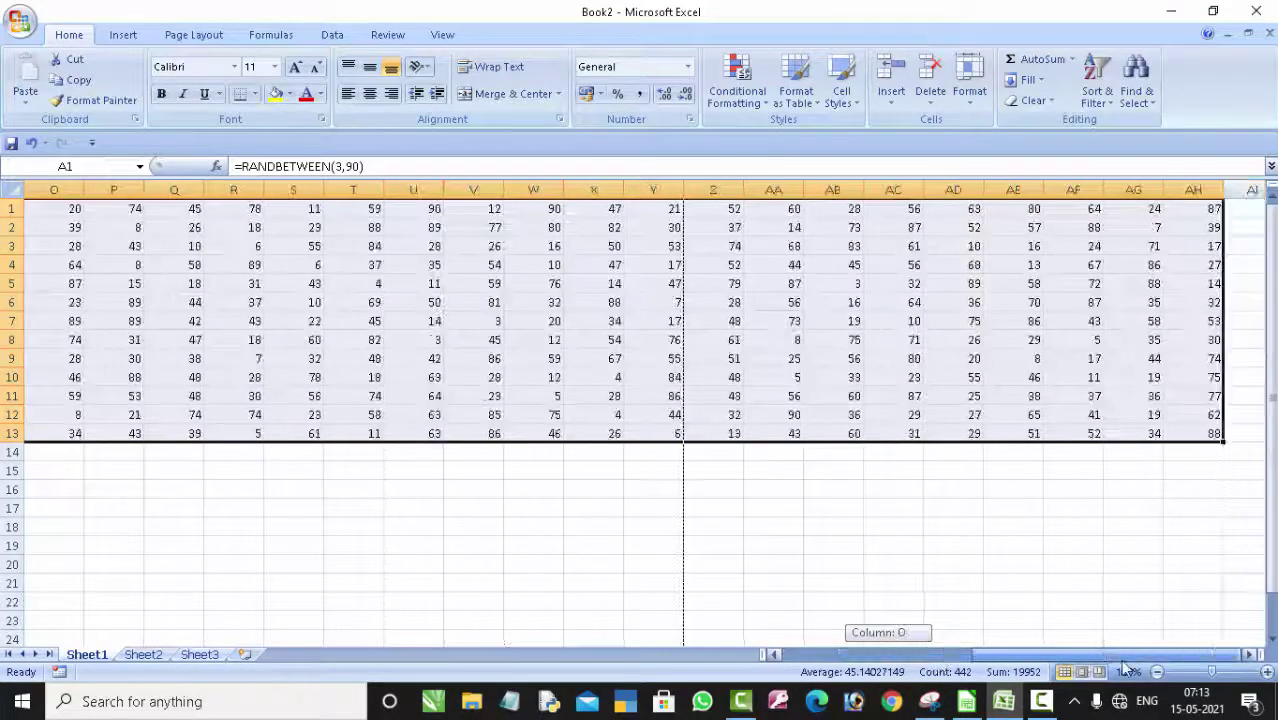
pyautogui.moveTo(1125, 668); pyautogui.dragTo(4, 354)
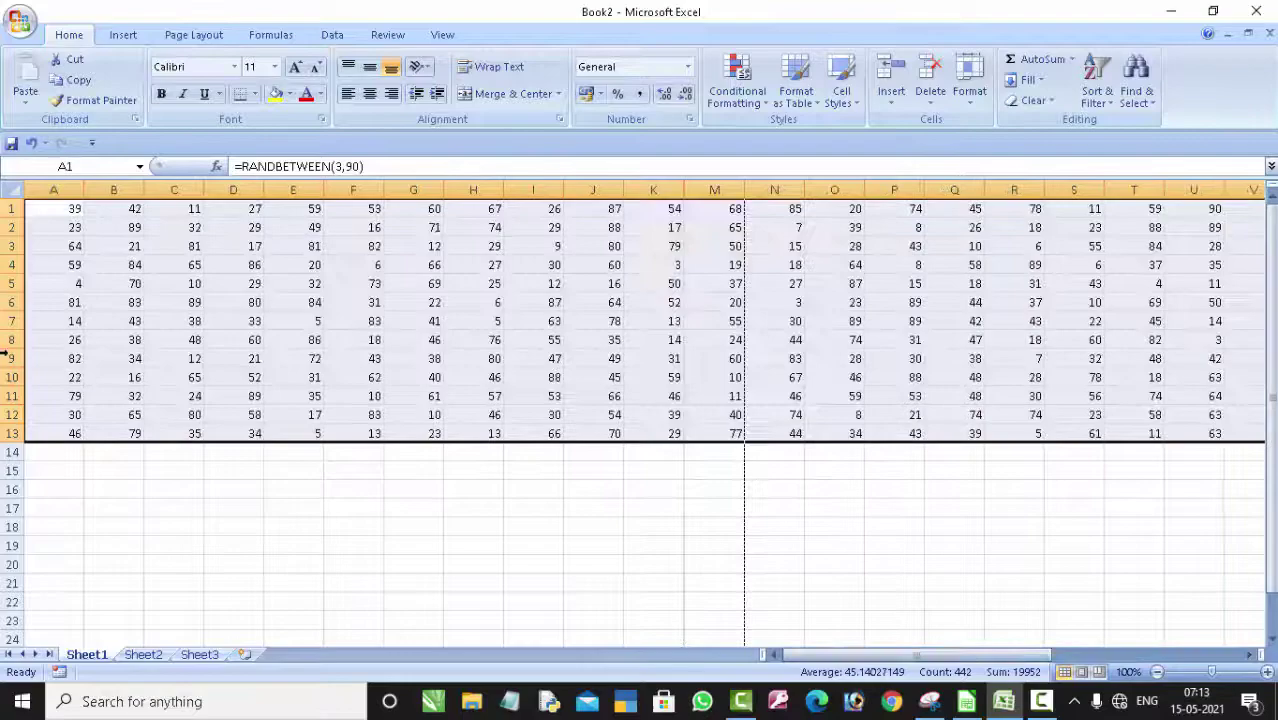
pyautogui.click(18, 18)
pyautogui.moveTo(113, 440)
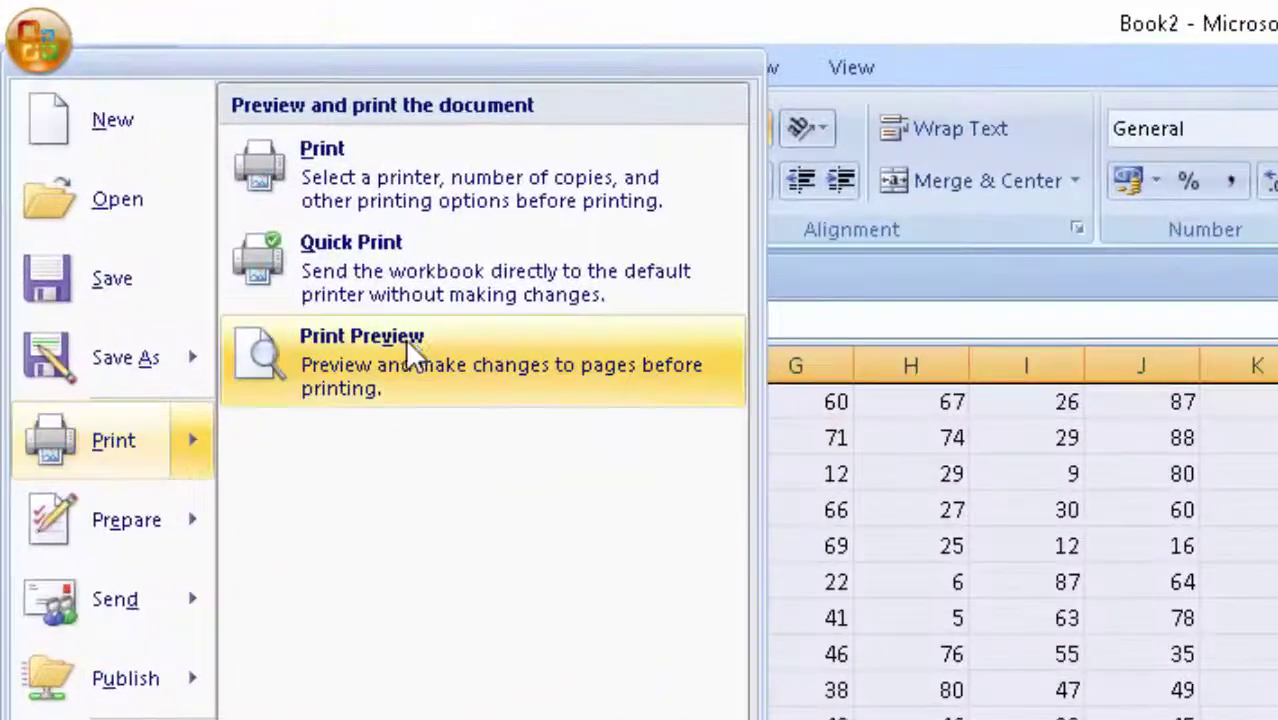
# Preview the printed number page, then close Print Preview back to Book2.
pyautogui.click(408, 340)
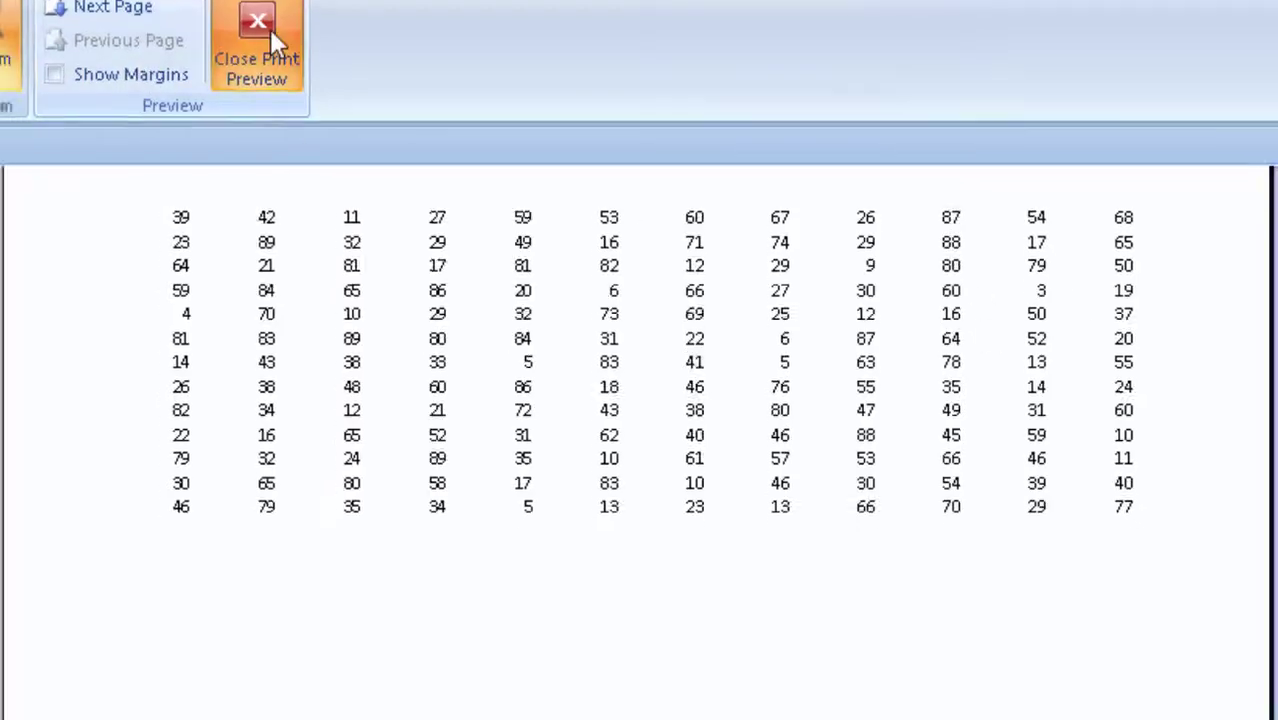
pyautogui.click(258, 40)
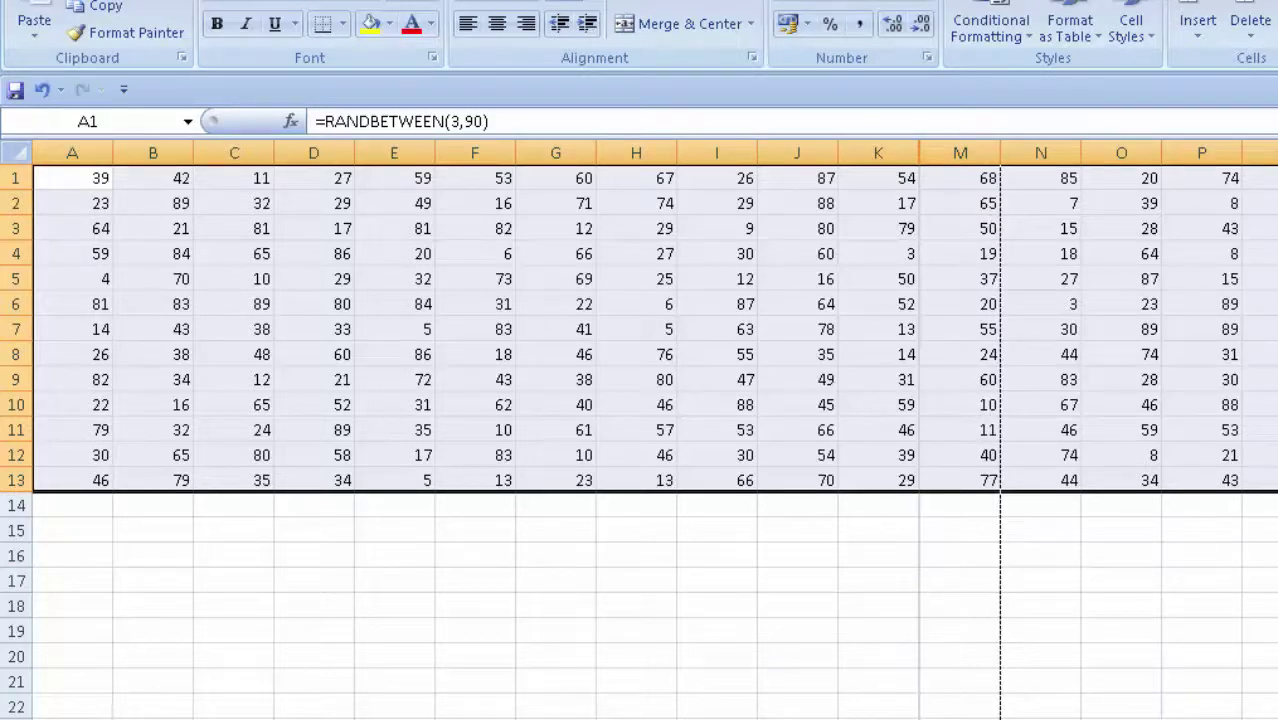
# Set the page orientation to Landscape through Page Setup in Print Preview.
pyautogui.hscroll(3, 639, 330)
pyautogui.hscroll(3, 639, 330)
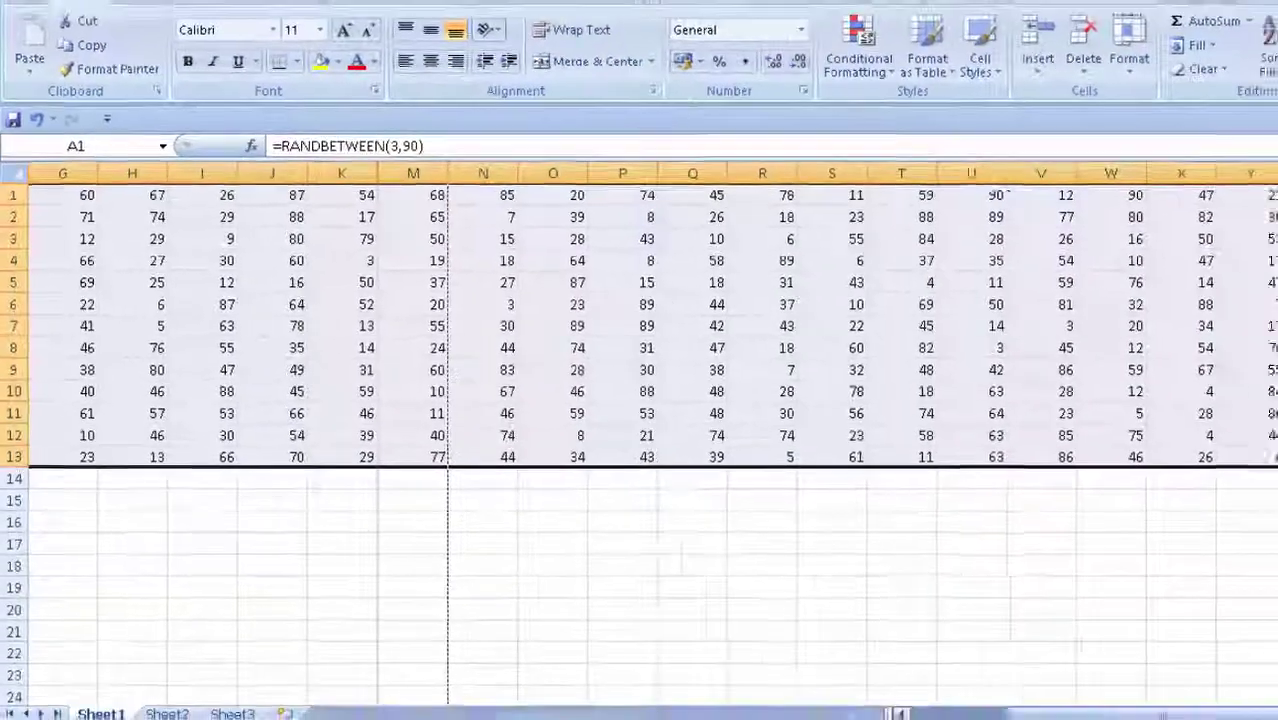
pyautogui.moveTo(1110, 659)
pyautogui.mouseDown()
pyautogui.moveTo(1183, 648)
pyautogui.moveTo(876, 662)
pyautogui.mouseUp()
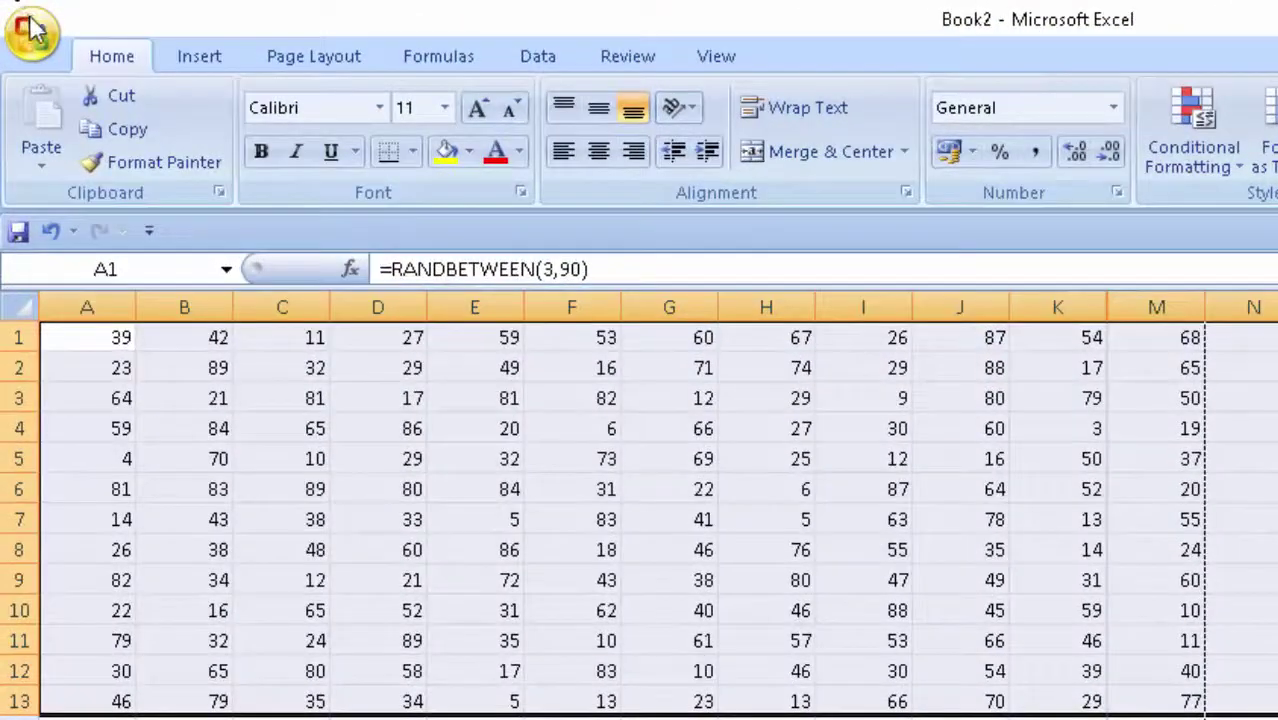
pyautogui.click(20, 20)
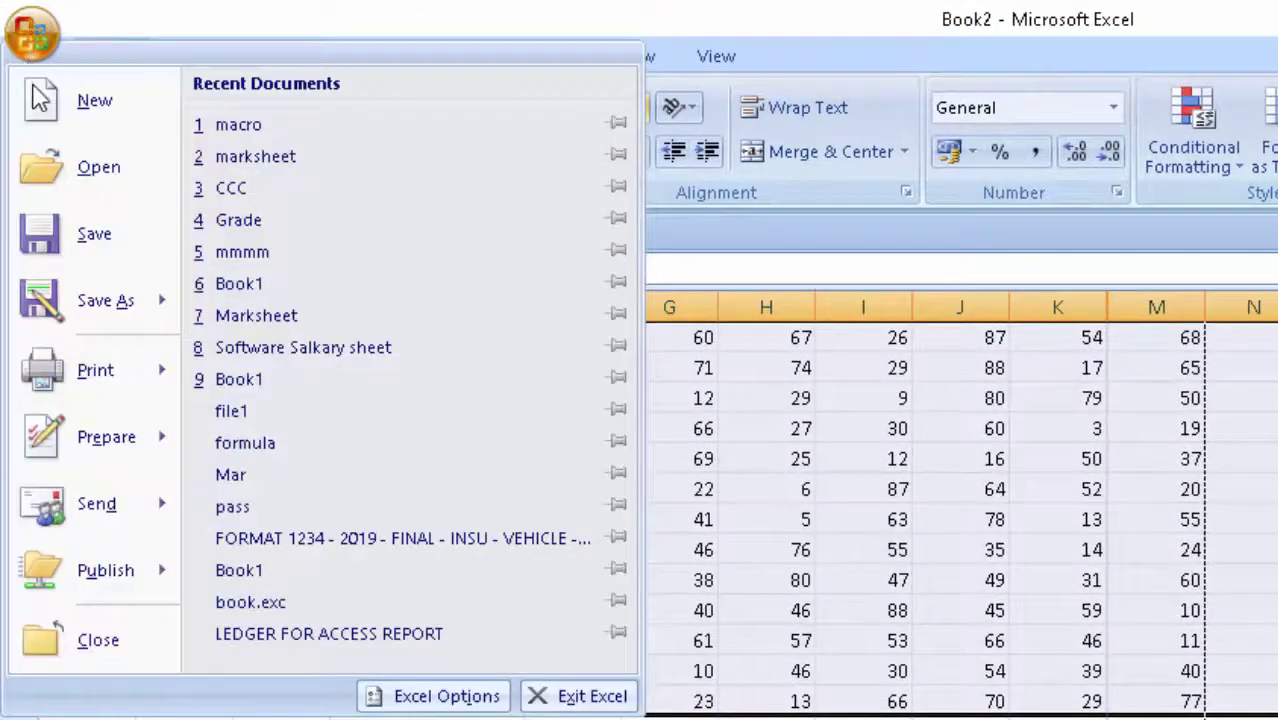
pyautogui.moveTo(96, 370)
pyautogui.click(453, 304)
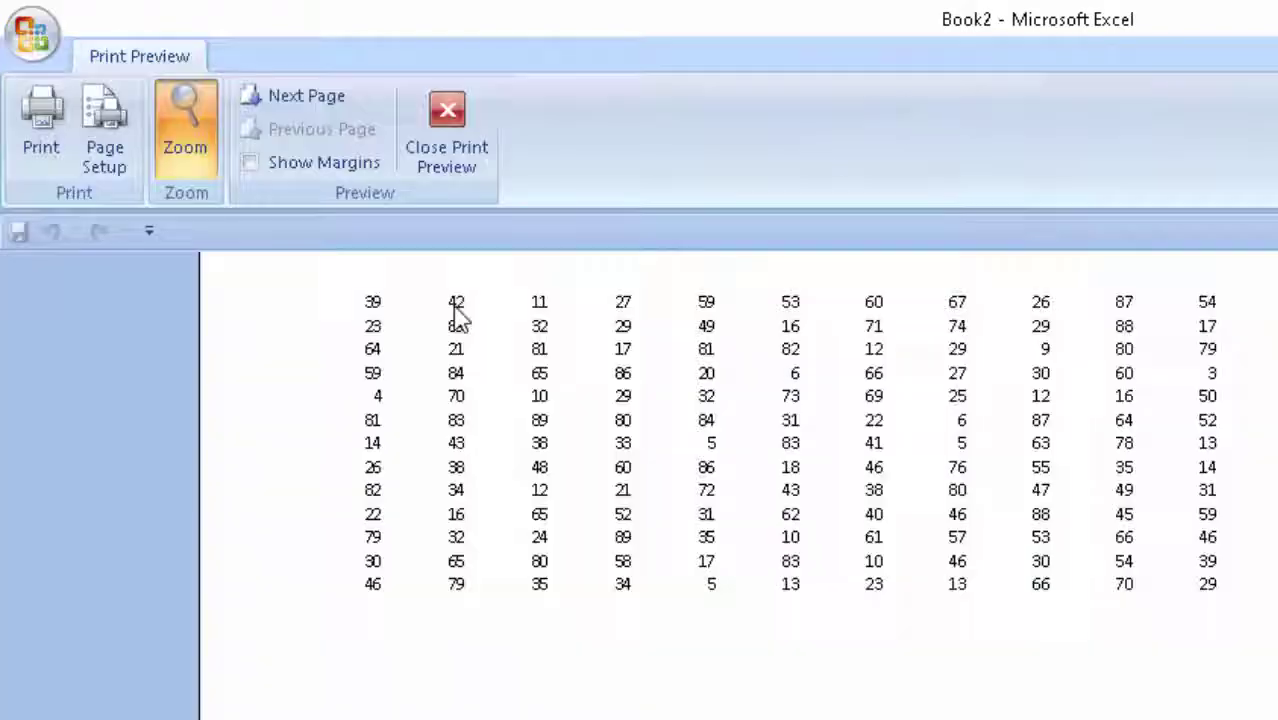
pyautogui.click(88, 121)
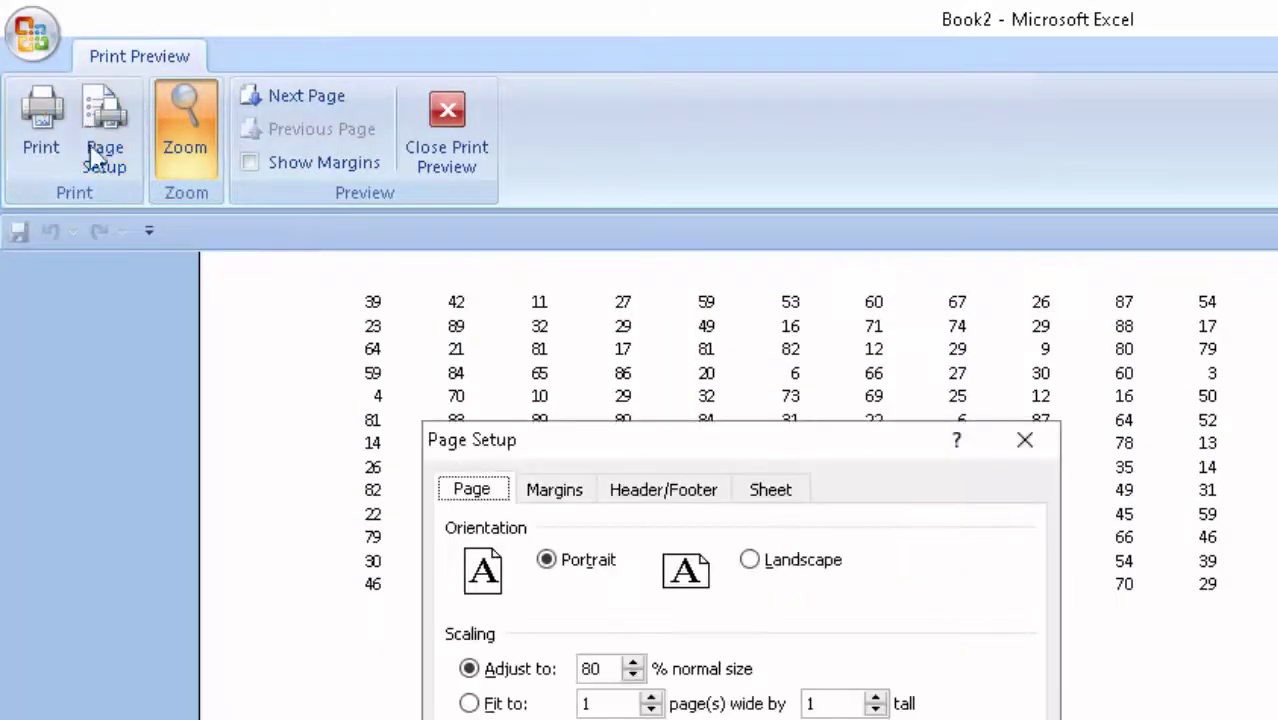
pyautogui.click(775, 570)
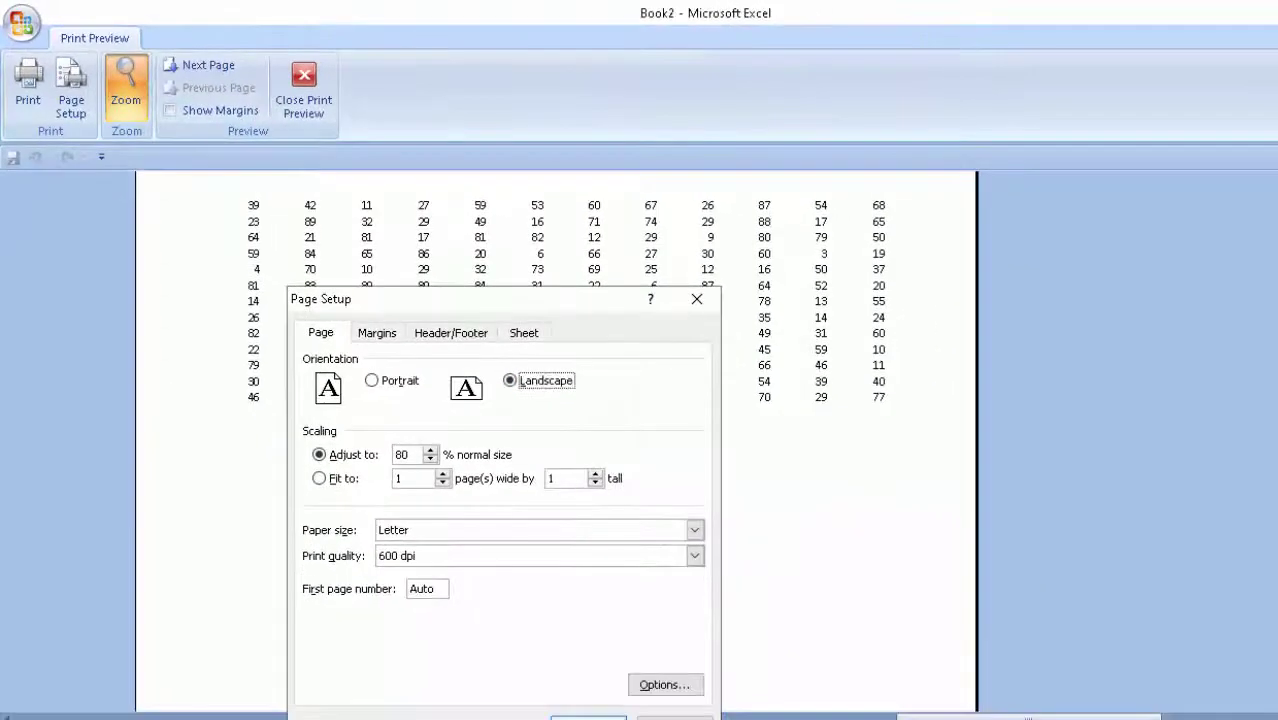
pyautogui.press('Return')
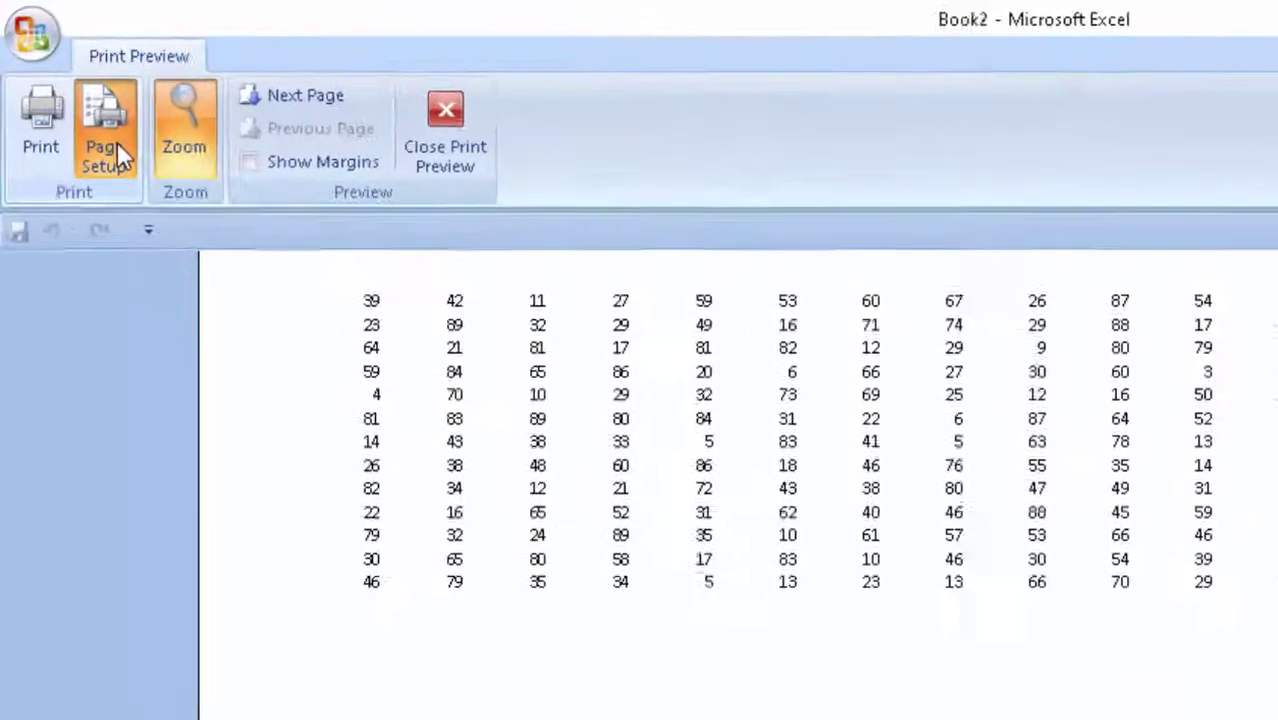
# Raise the Page Setup scaling from 80% to 100% normal size and apply it.
pyautogui.click(117, 142)
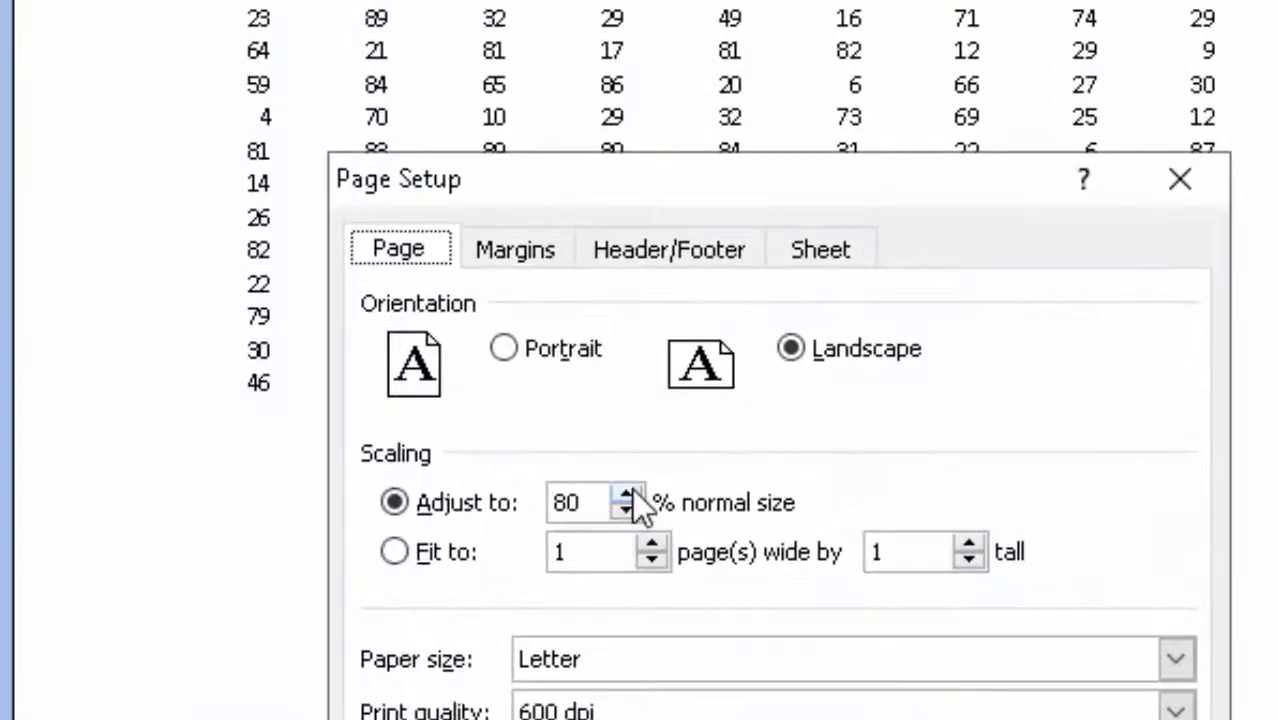
pyautogui.click(632, 489)
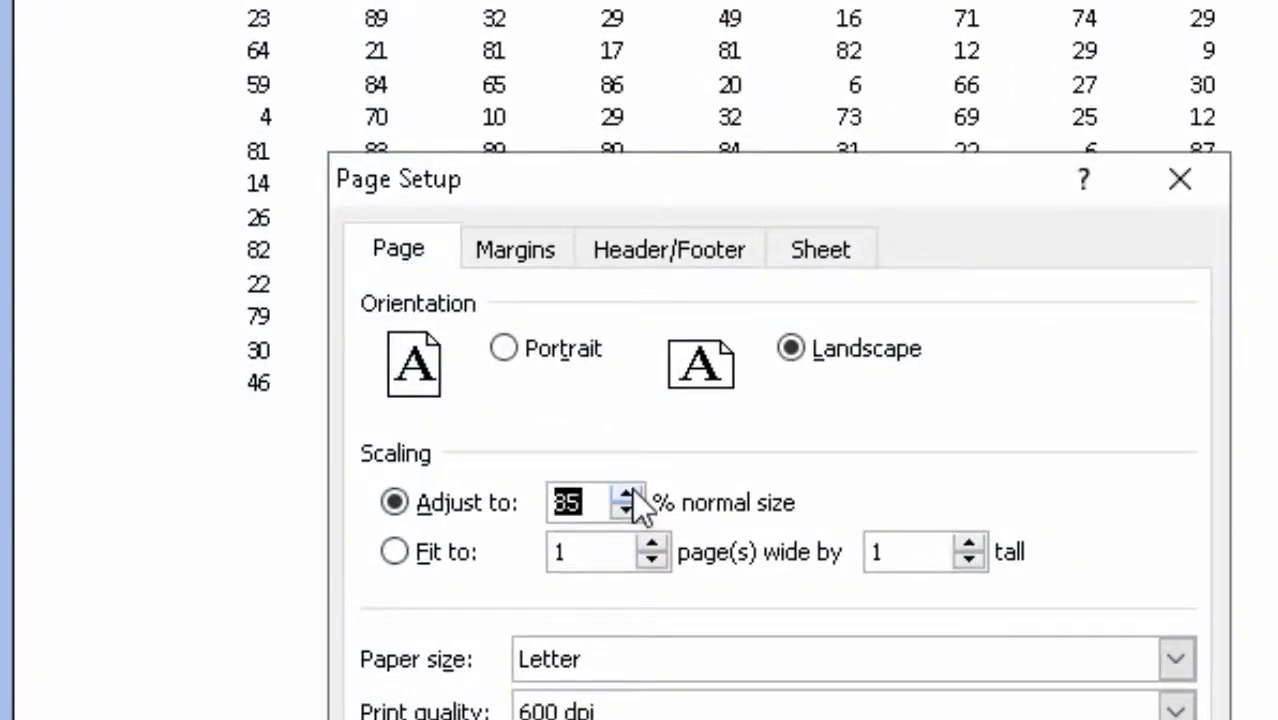
pyautogui.click(632, 489)
pyautogui.click(632, 489)
pyautogui.click(632, 489)
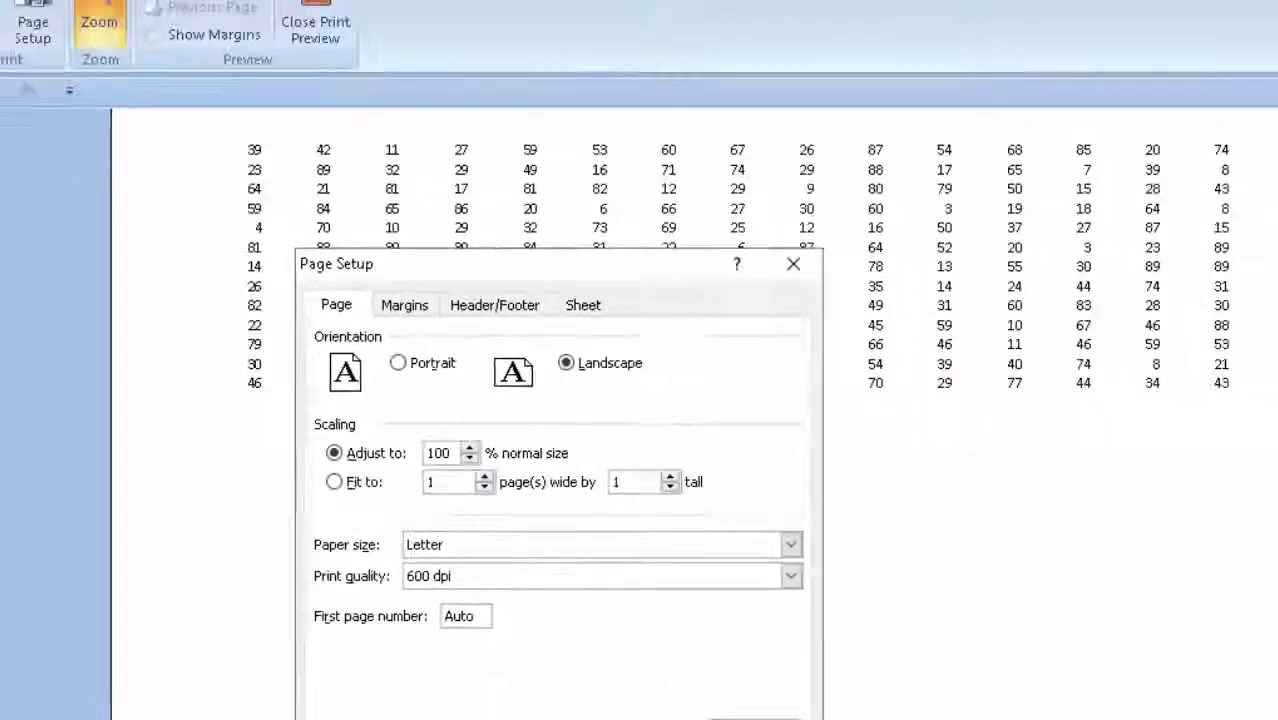
pyautogui.click(601, 716)
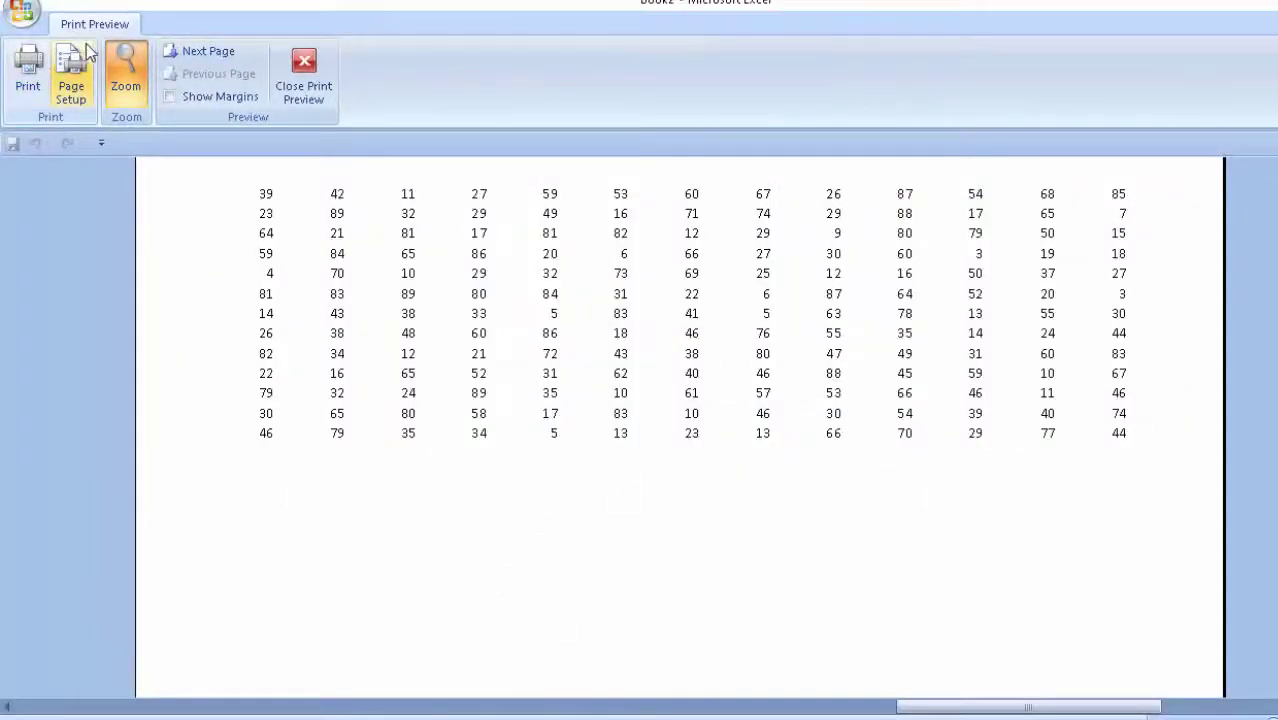
# Lower the Adjust to scaling step by step down to 65% and apply it.
pyautogui.click(71, 66)
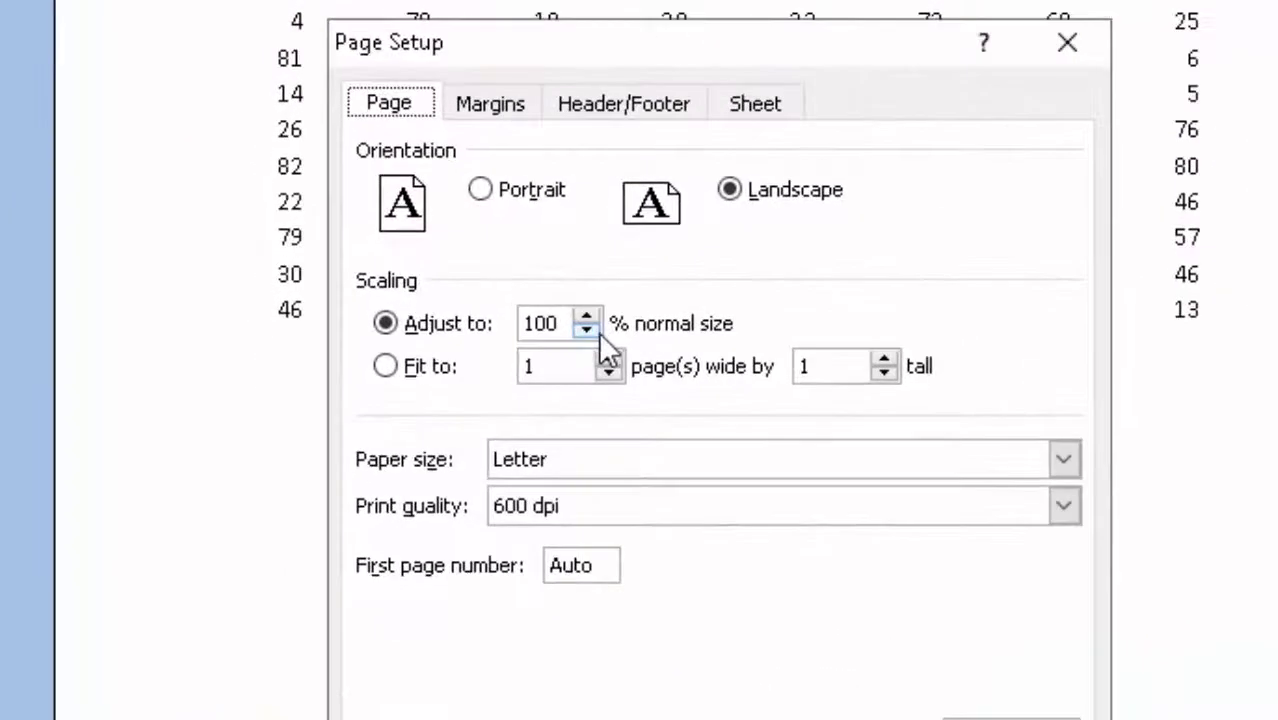
pyautogui.click(431, 445)
pyautogui.click(598, 331)
pyautogui.click(598, 331)
pyautogui.click(598, 331)
pyautogui.click(598, 331)
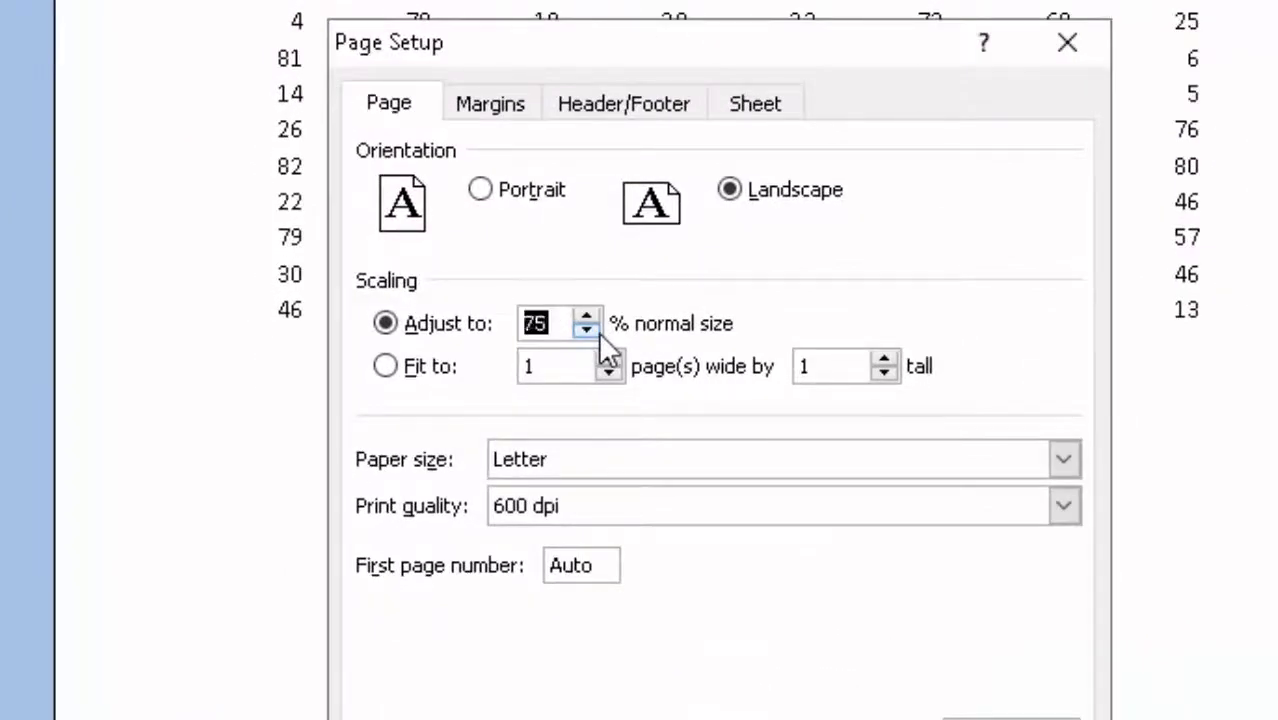
pyautogui.click(598, 331)
pyautogui.click(588, 331)
pyautogui.click(540, 708)
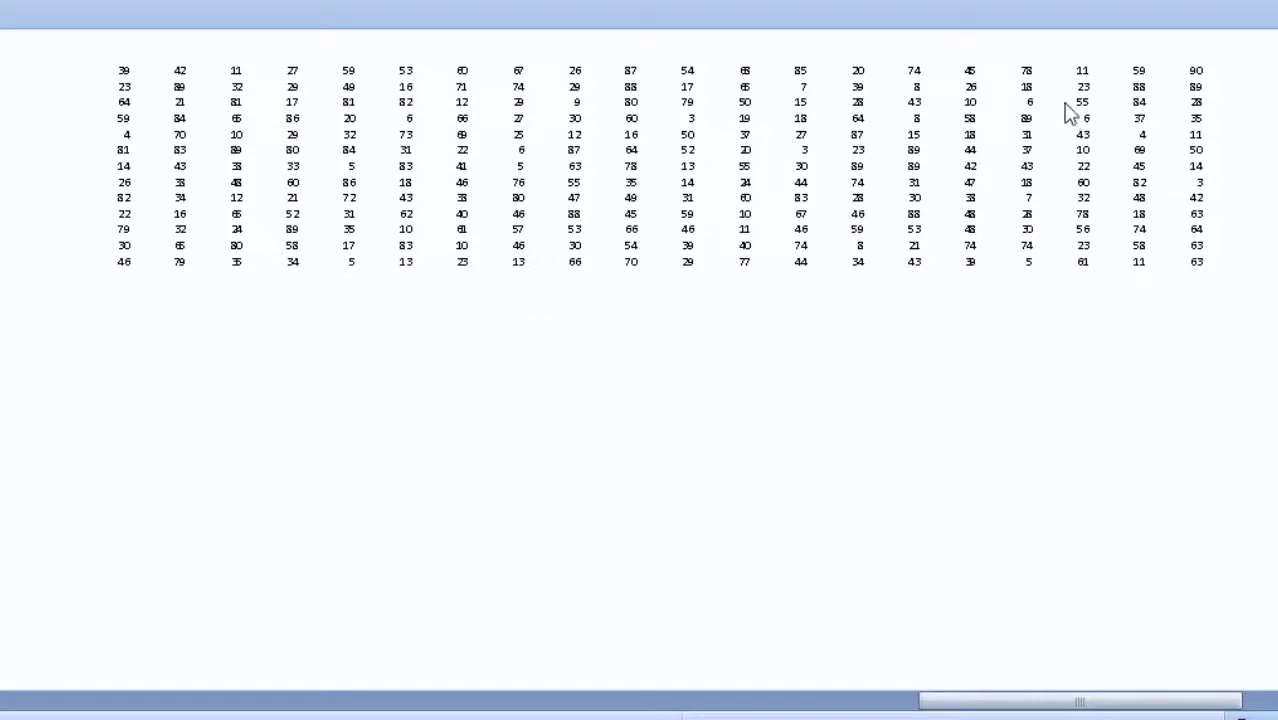
# Exit Print Preview with Esc, returning to the Book2 worksheet.
pyautogui.press('Escape')
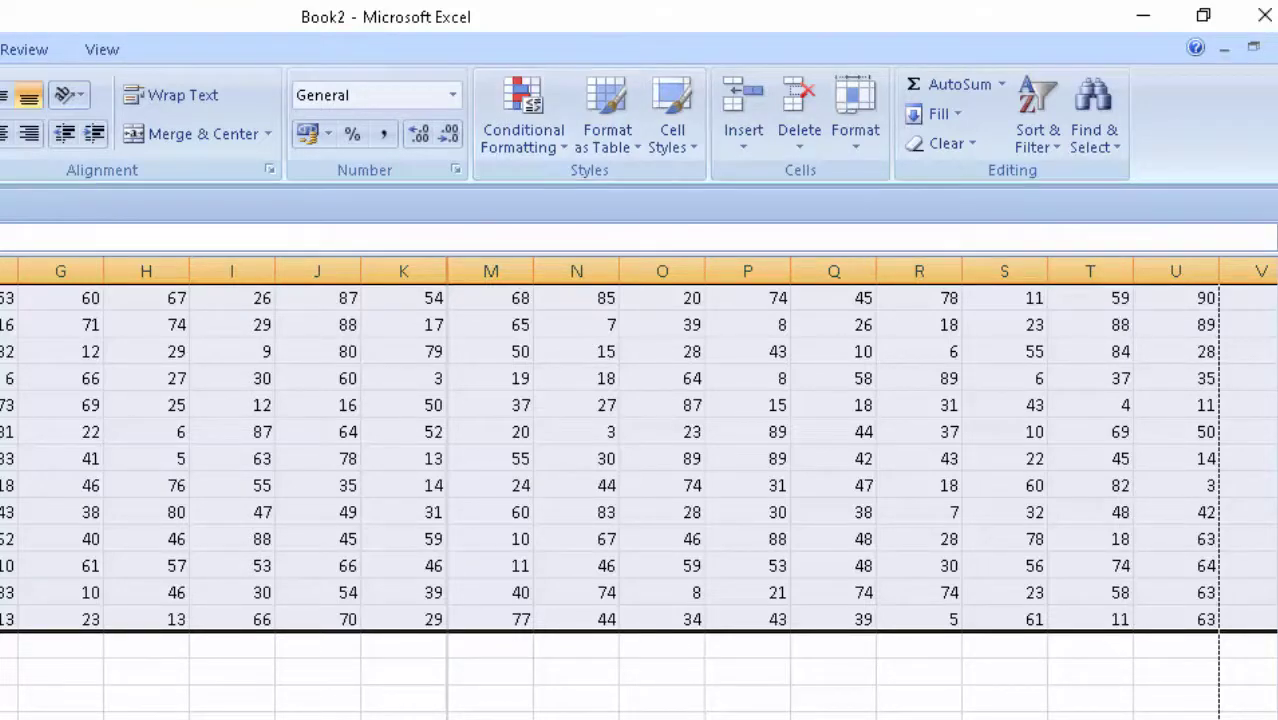
# Reopen Print Preview and change the Page Setup scale from 65% to 55%.
pyautogui.click(30, 32)
pyautogui.moveTo(97, 376)
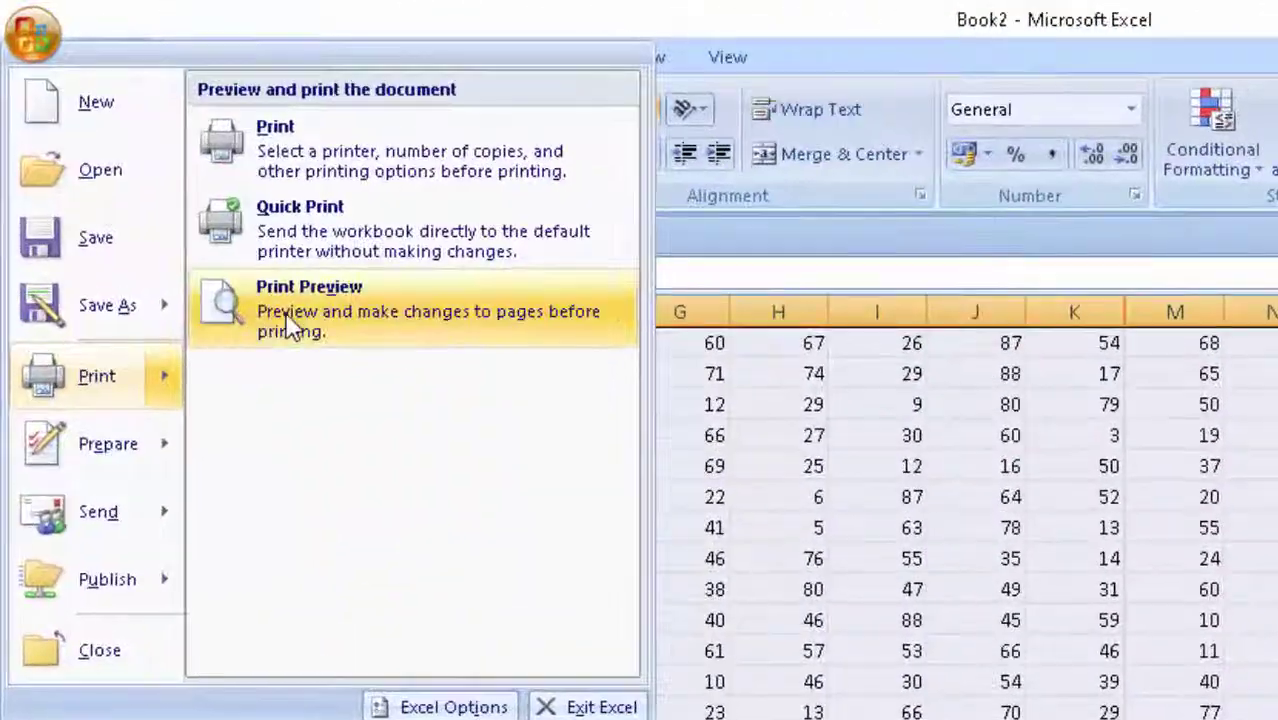
pyautogui.click(287, 325)
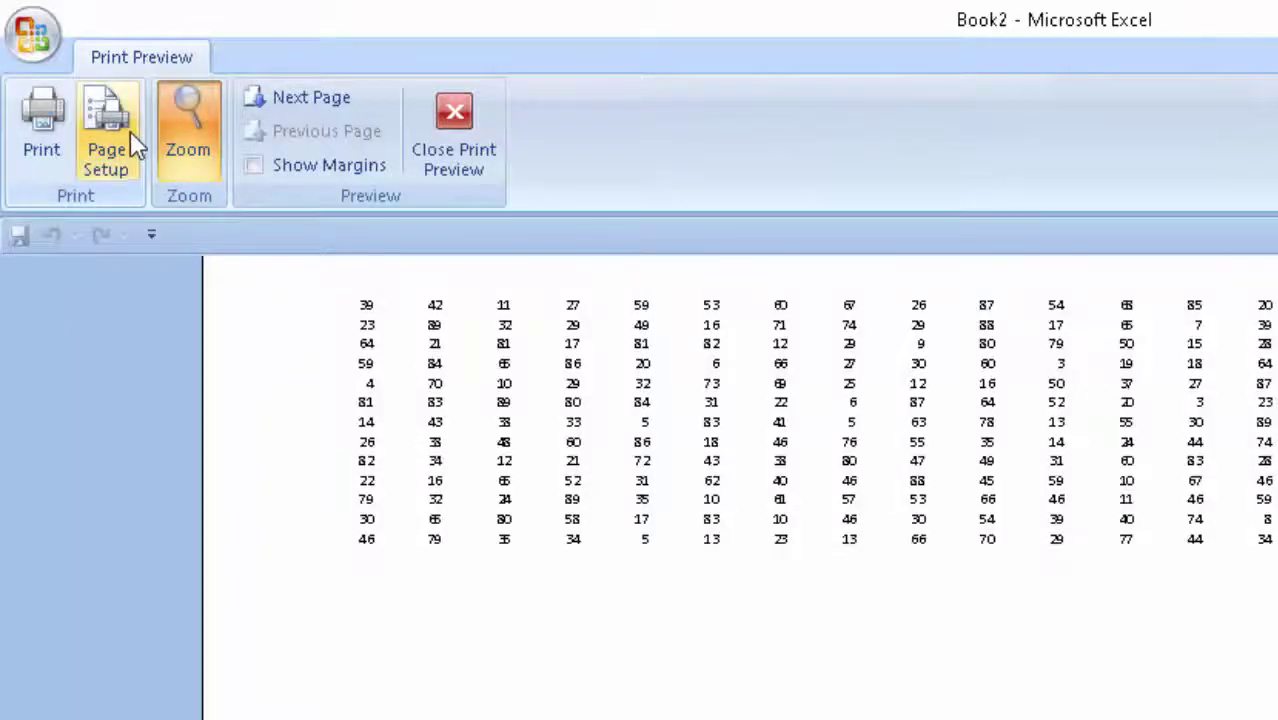
pyautogui.click(110, 130)
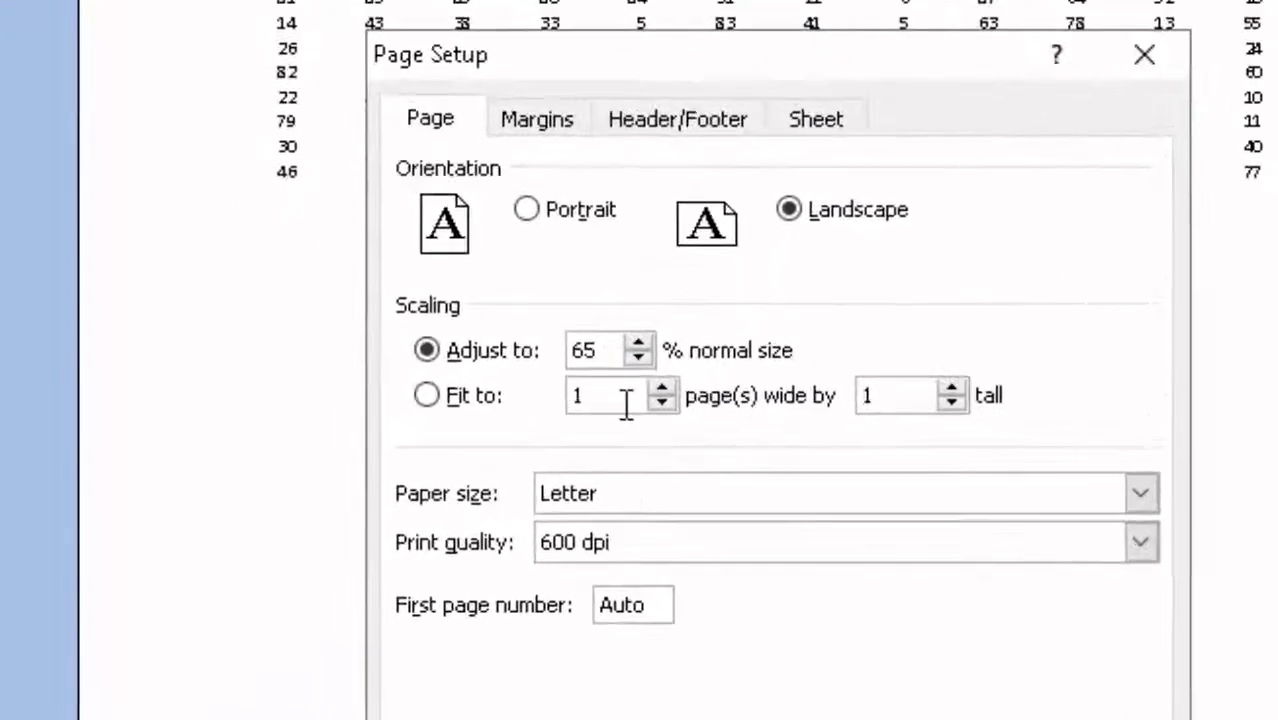
pyautogui.click(626, 403)
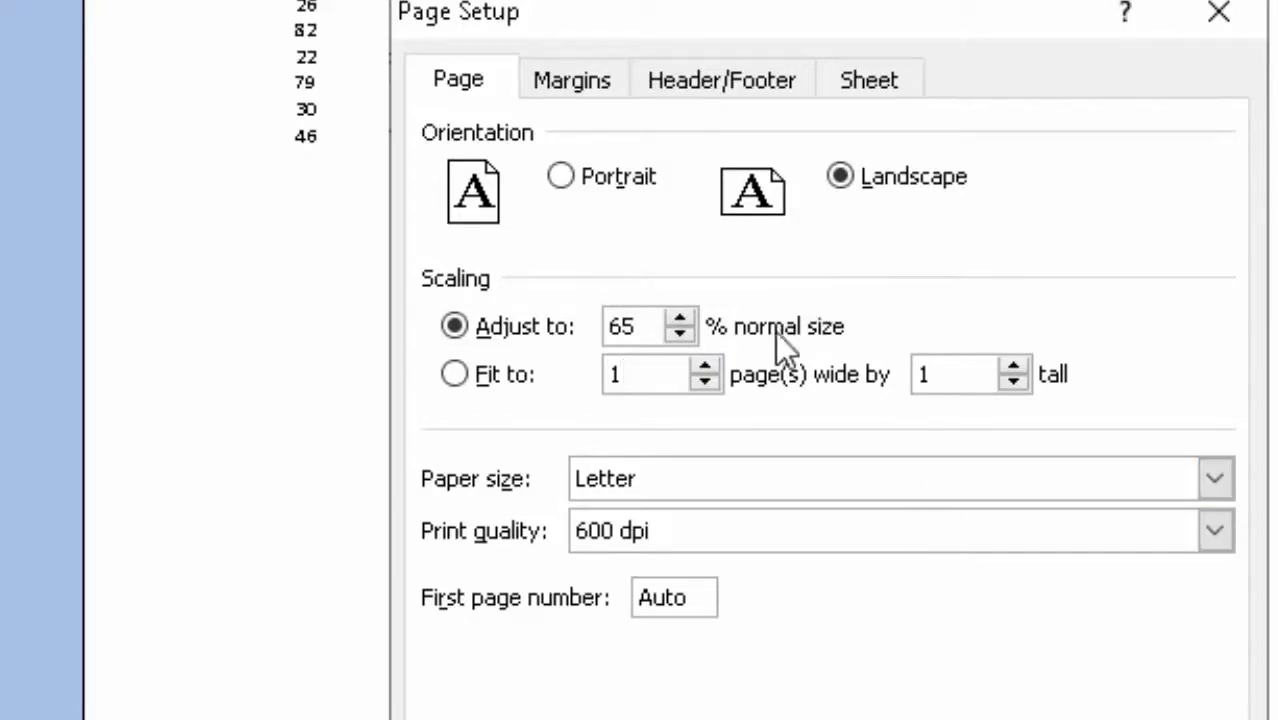
pyautogui.click(680, 336)
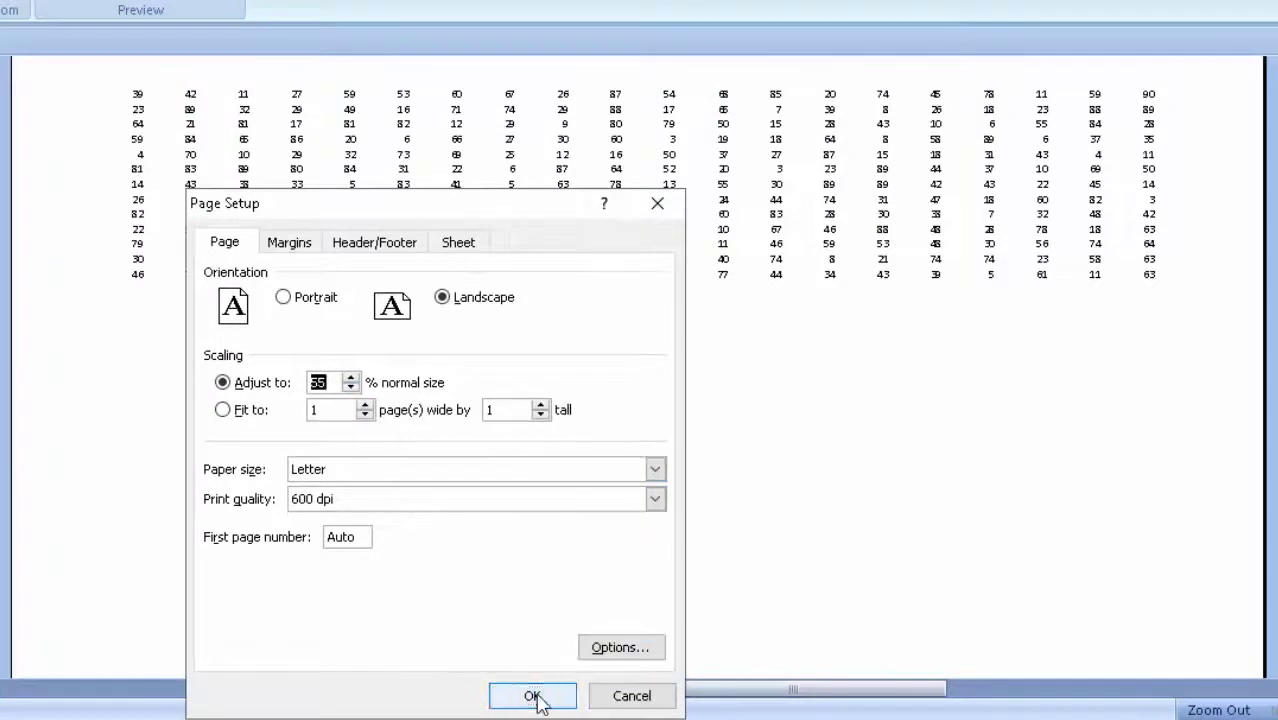
pyautogui.click(537, 698)
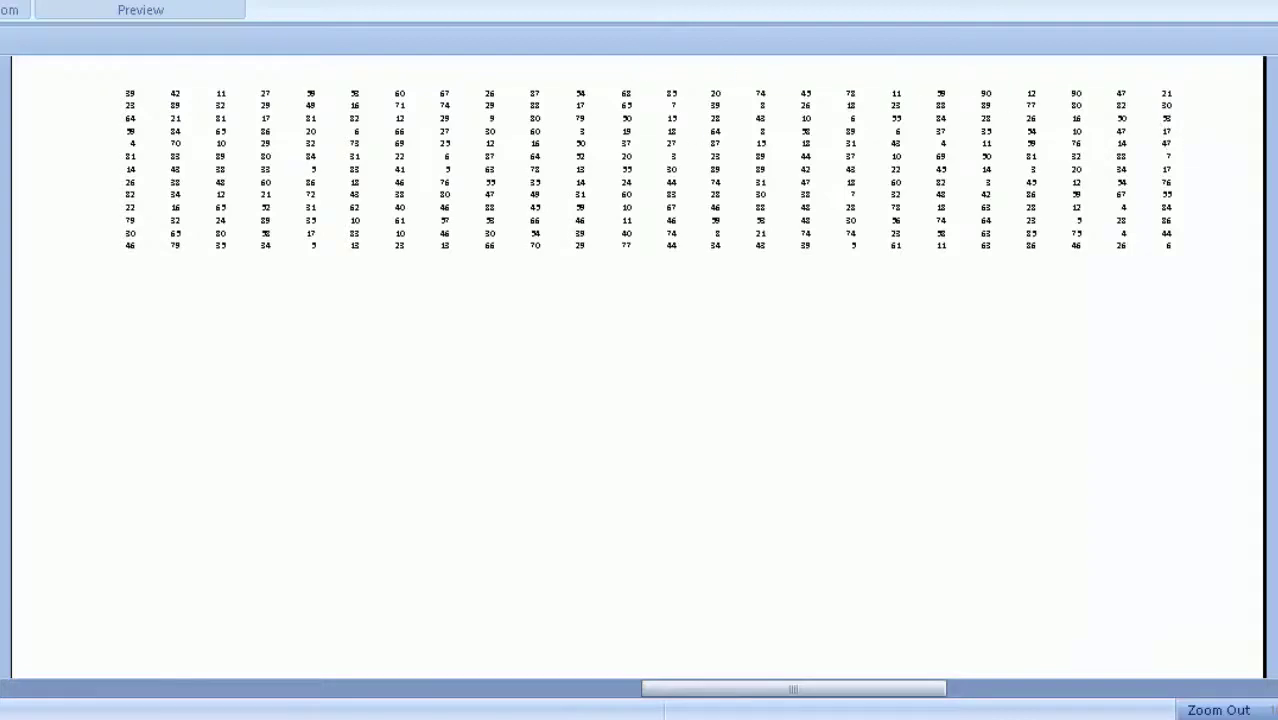
pyautogui.press('Escape')
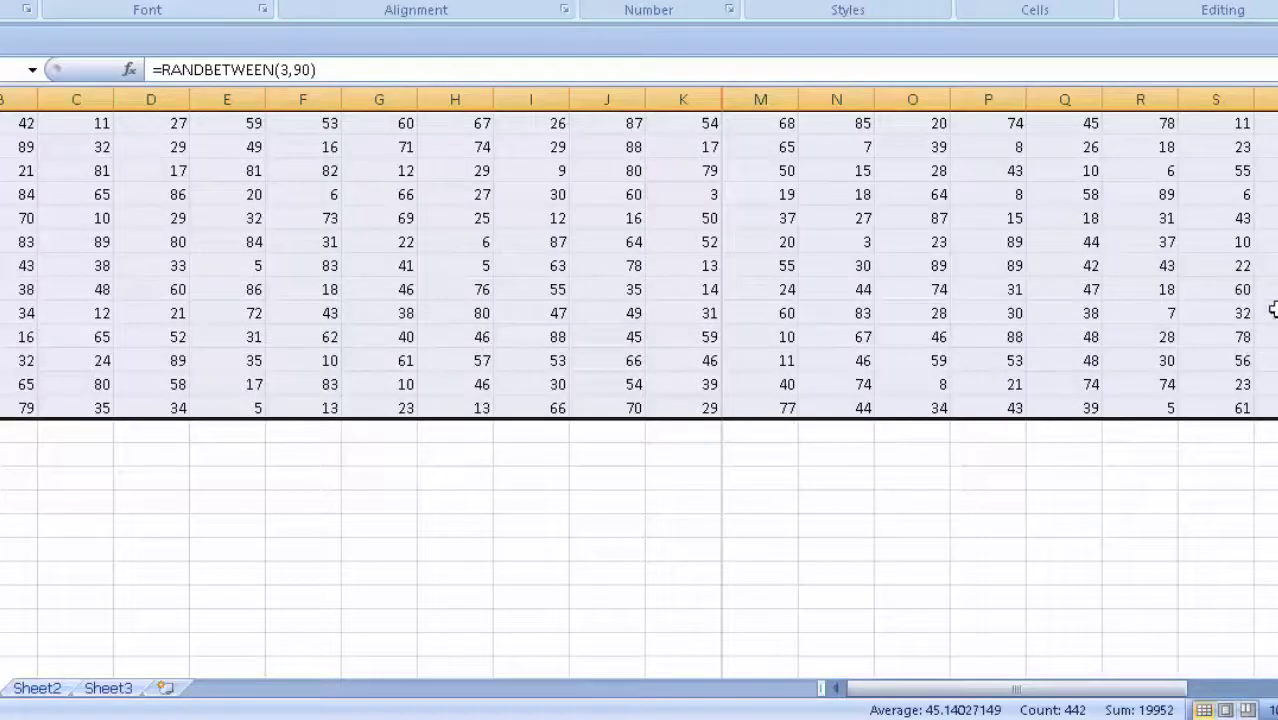
pyautogui.moveTo(1180, 688); pyautogui.dragTo(1266, 692)
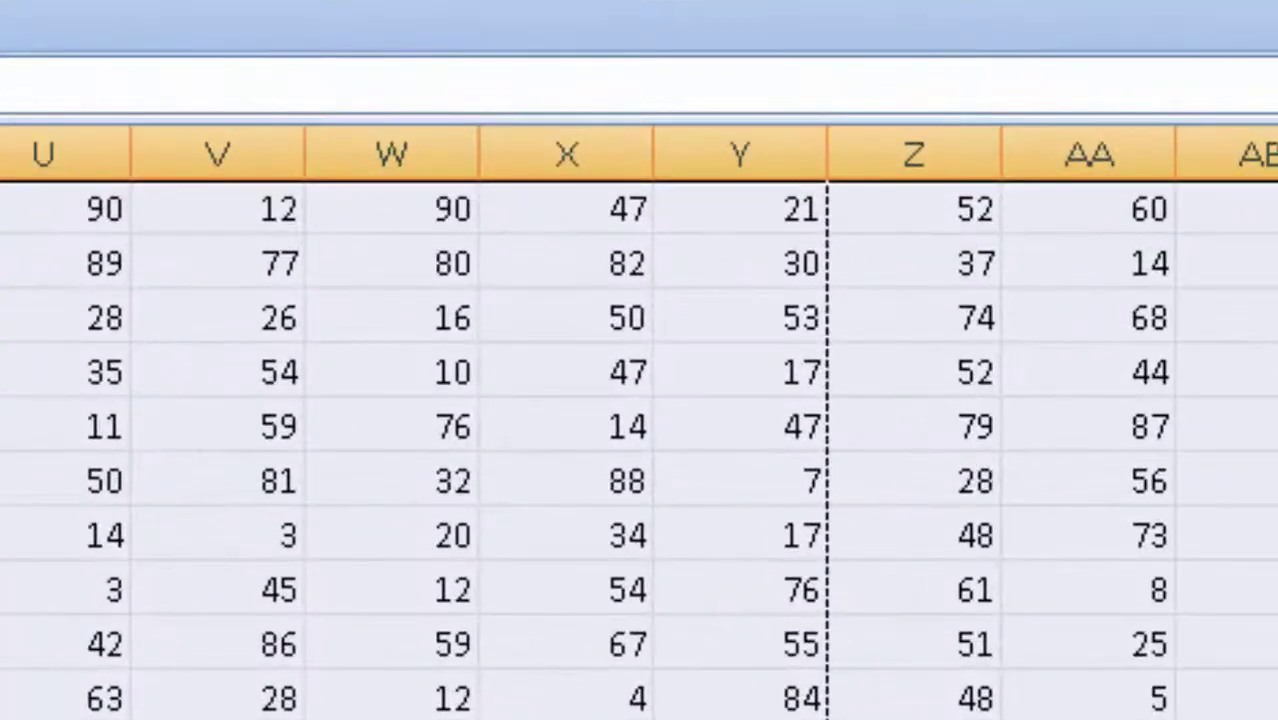
pyautogui.hscroll(1, 640, 440)
pyautogui.hscroll(4, 640, 440)
pyautogui.hscroll(2, 640, 440)
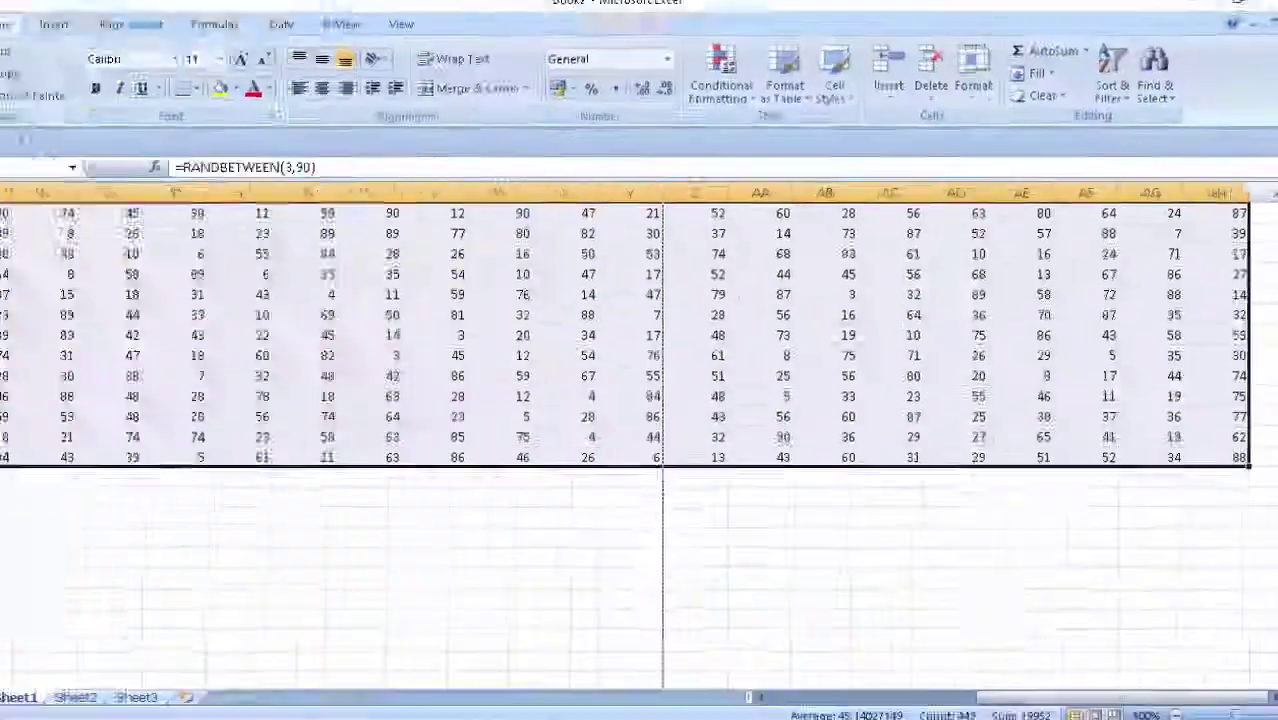
pyautogui.click(25, 25)
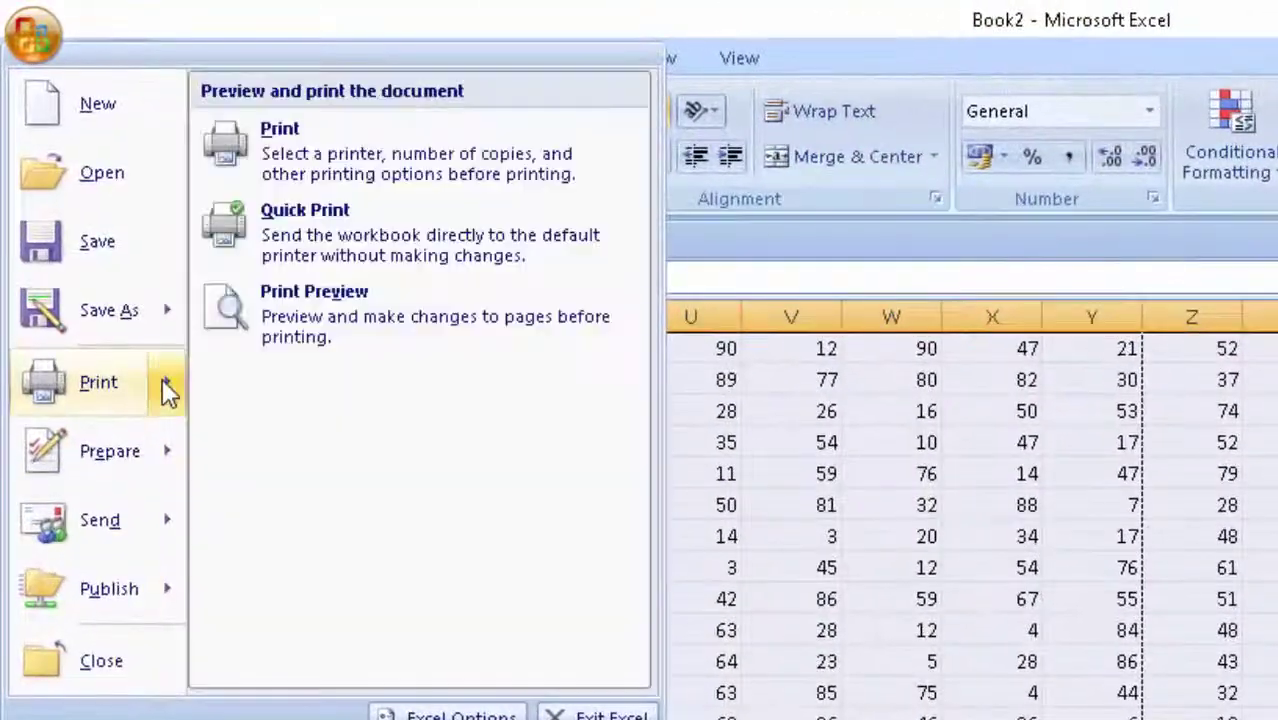
pyautogui.click(250, 228)
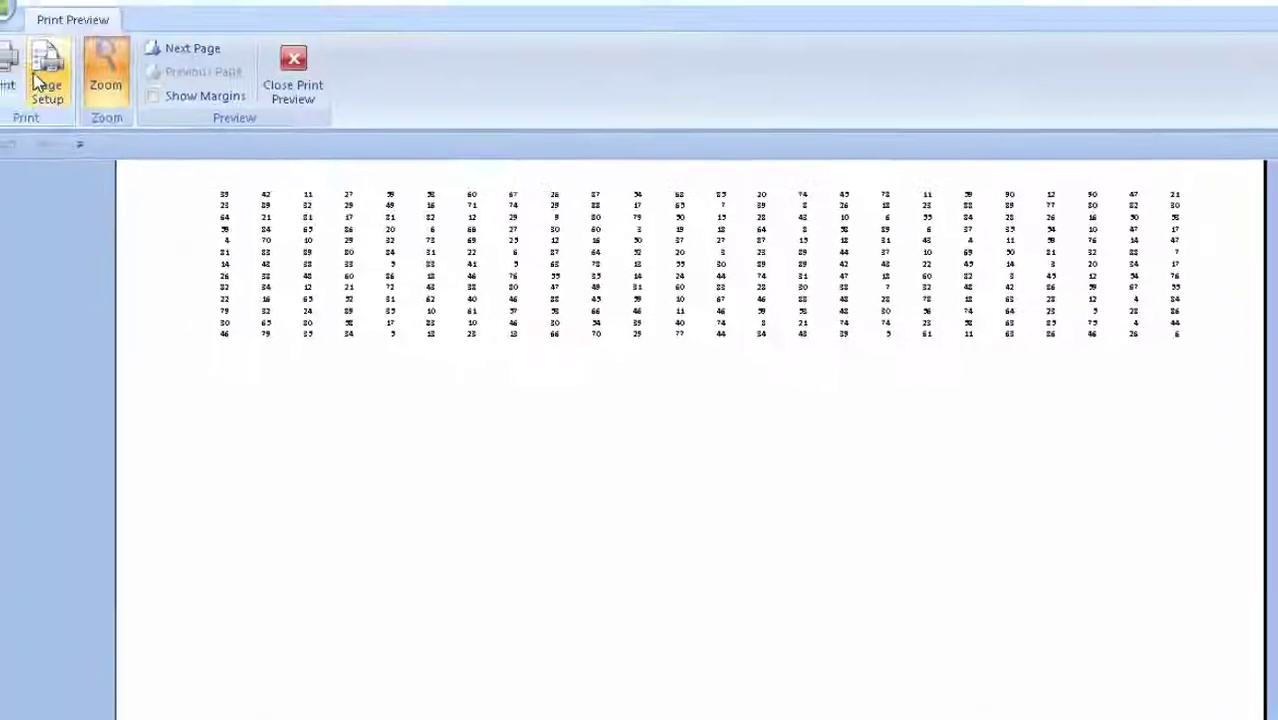
# Lower the Page Setup scaling to 40% normal size.
pyautogui.click(40, 75)
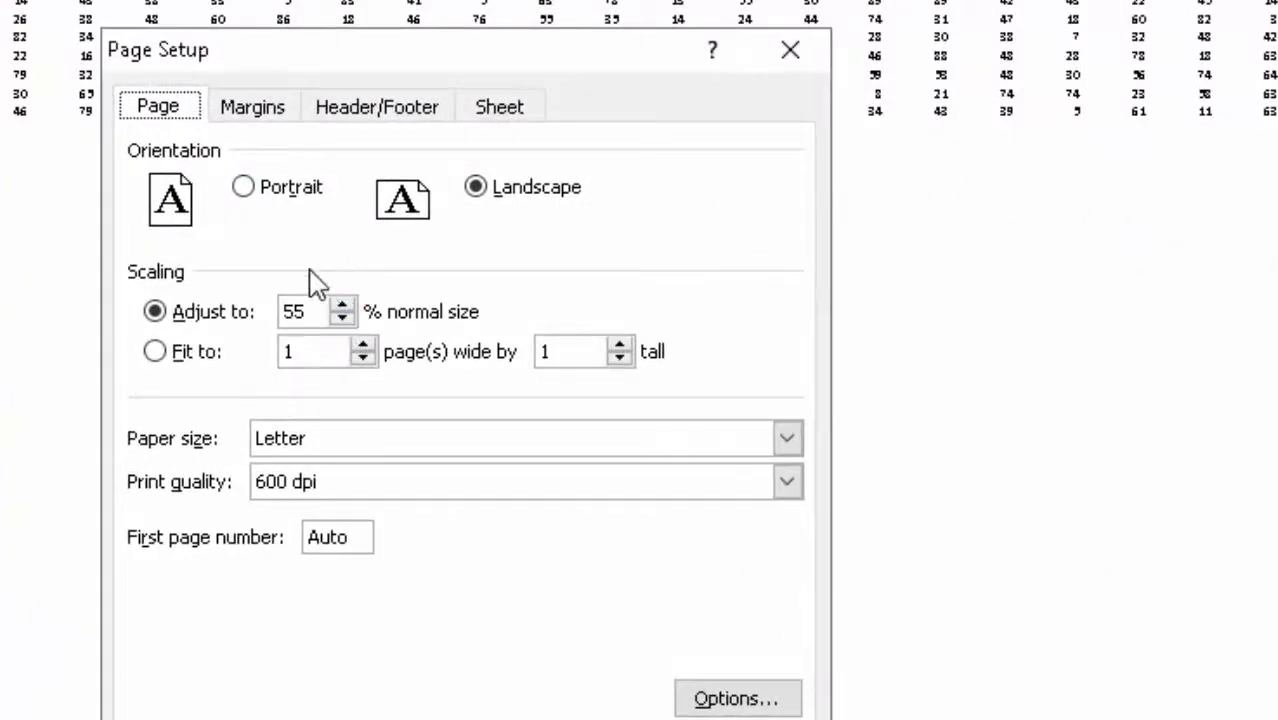
pyautogui.click(342, 318)
pyautogui.click(342, 318)
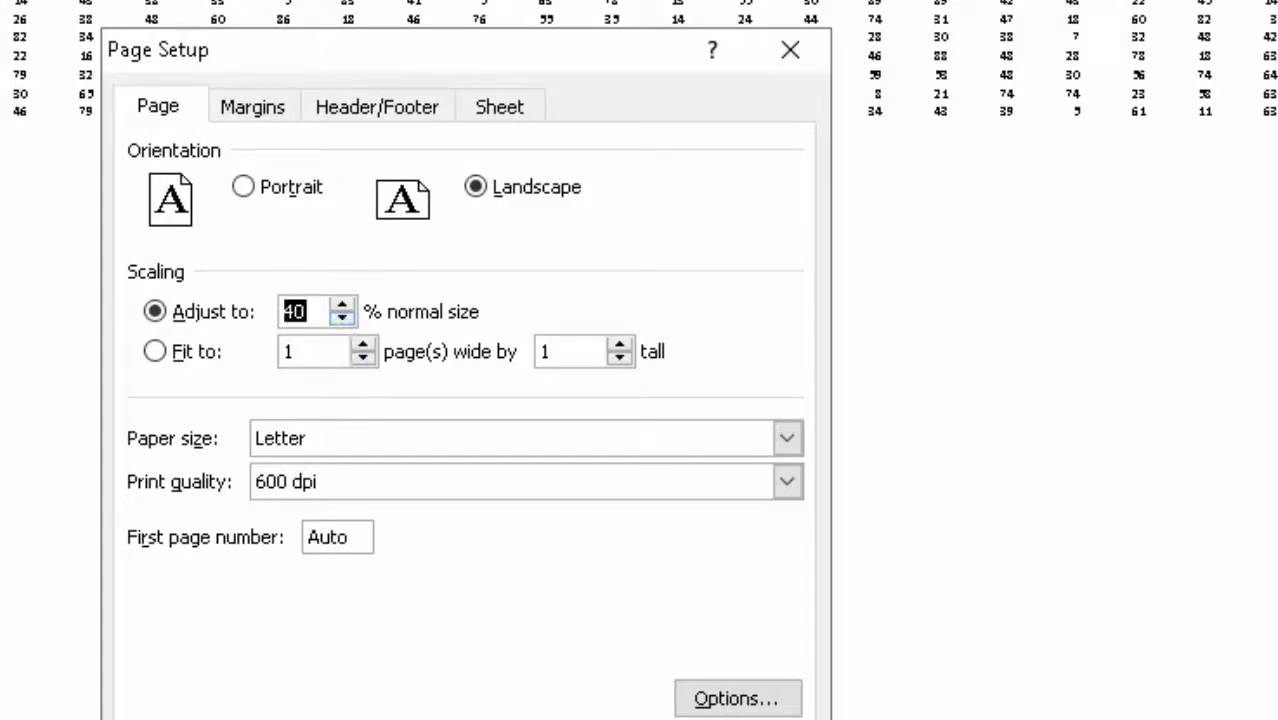
pyautogui.press('Return')
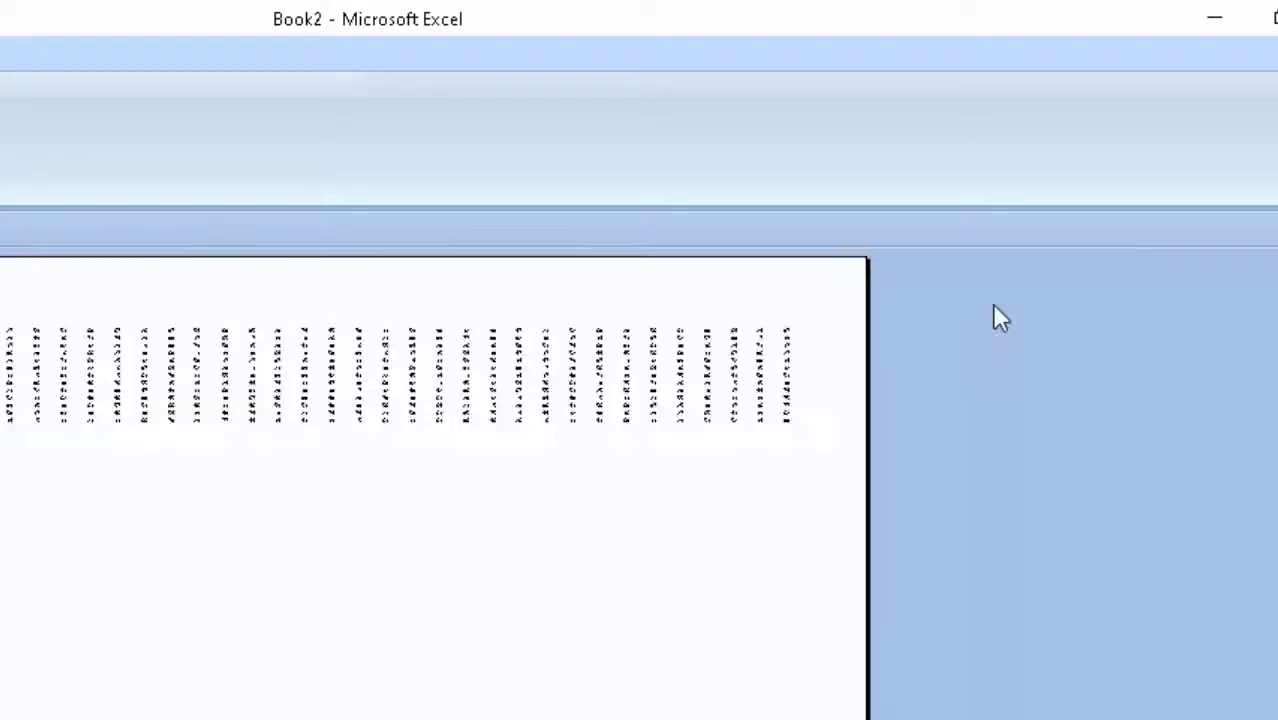
# Zoom into the preview, close it, and clear the table selection.
pyautogui.click(788, 400)
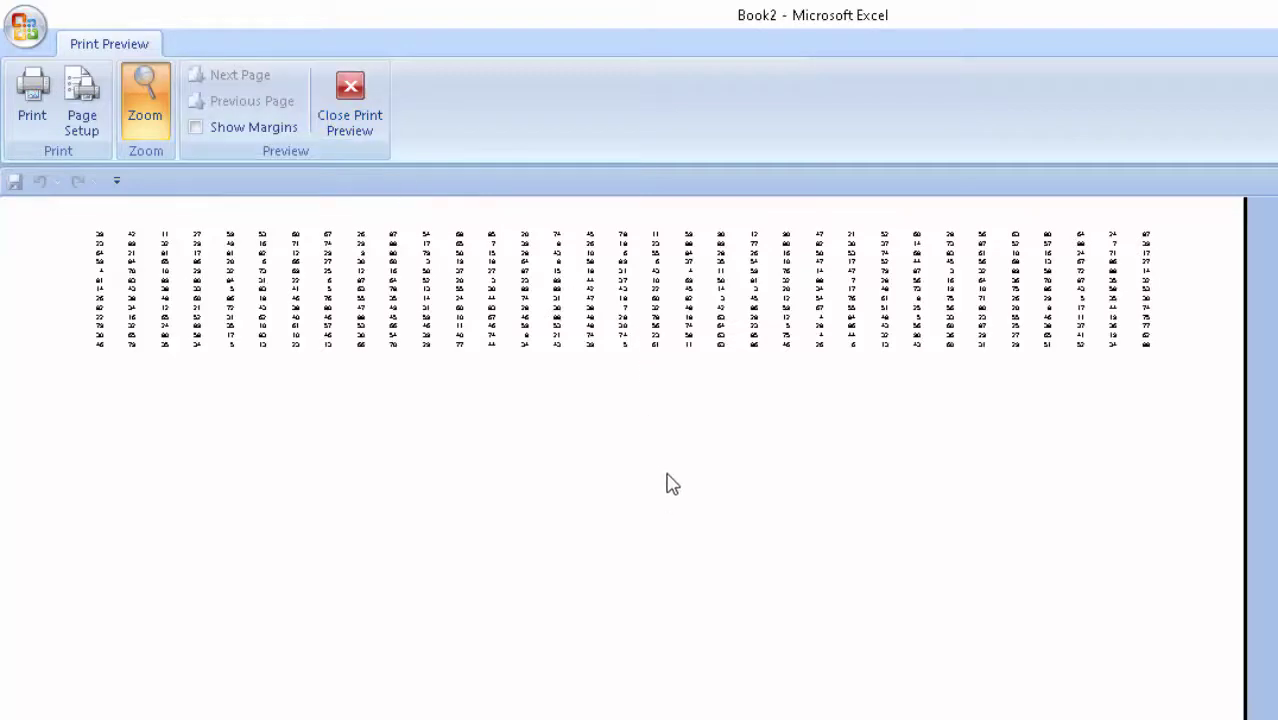
pyautogui.click(365, 103)
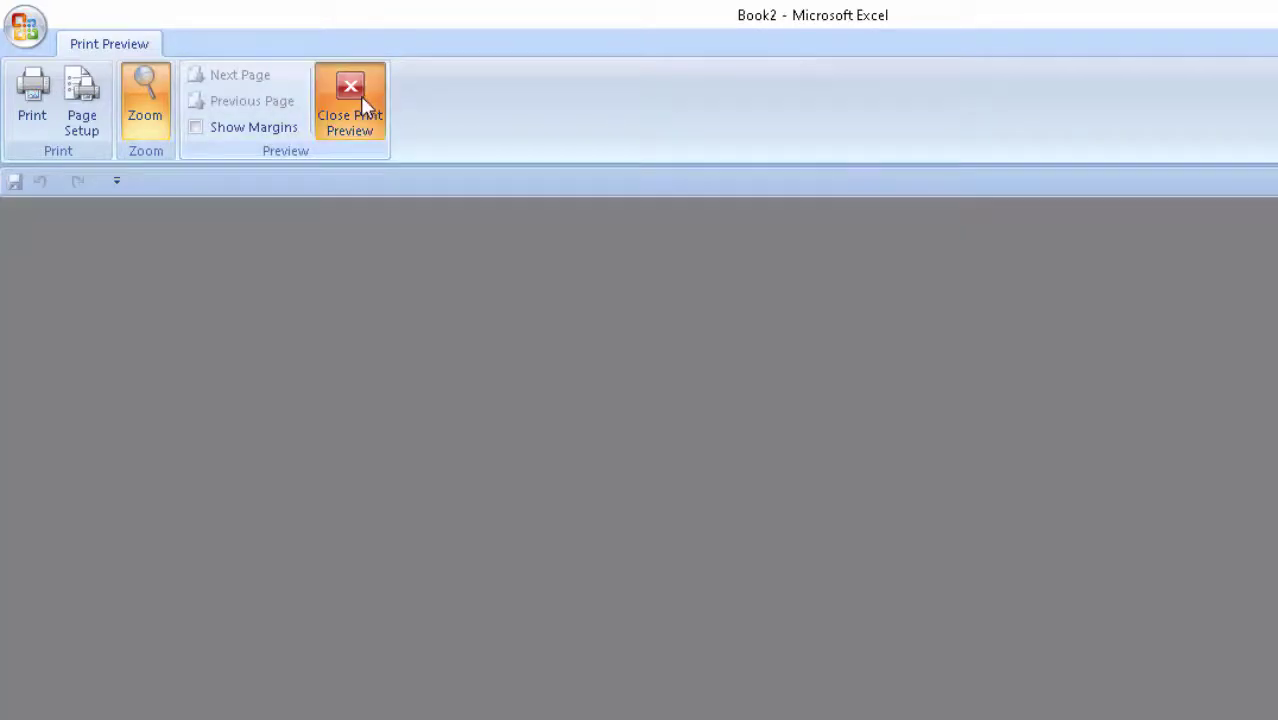
pyautogui.click(290, 640)
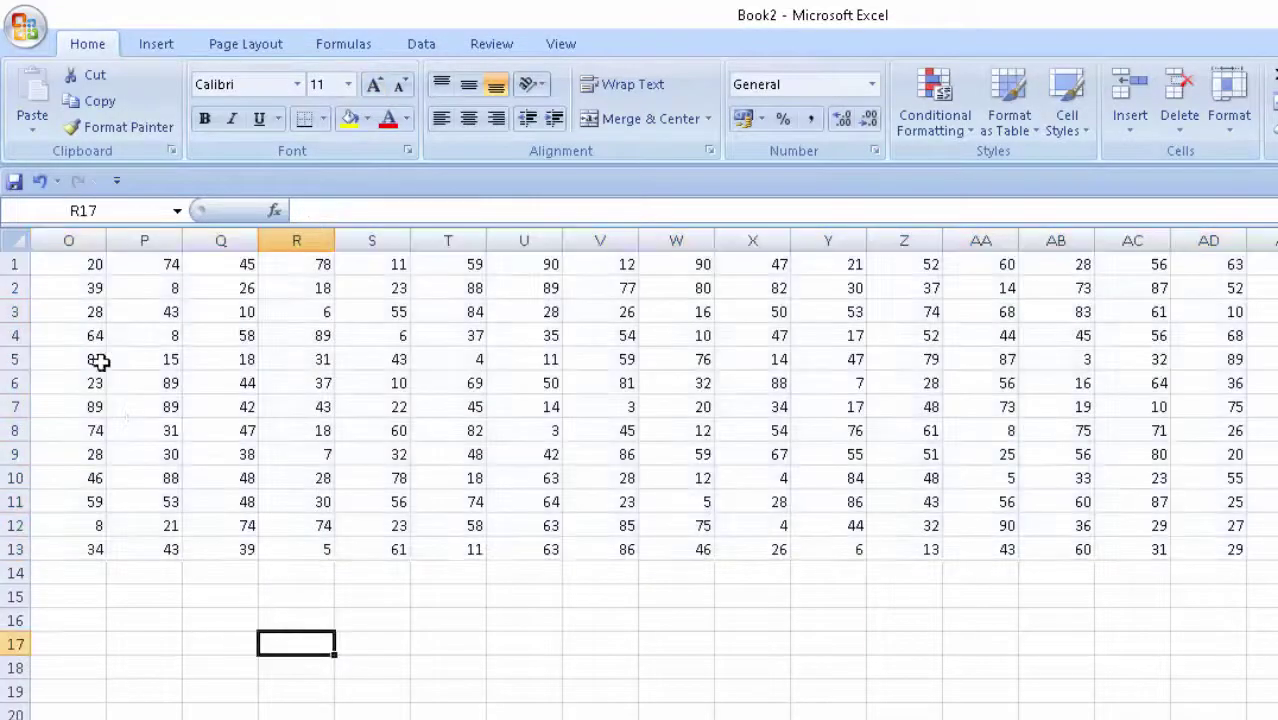
# Select the block O1:P7, then open and cancel the Print dialog.
pyautogui.moveTo(94, 262)
pyautogui.mouseDown()
pyautogui.moveTo(126, 293)
pyautogui.moveTo(148, 405)
pyautogui.mouseUp()
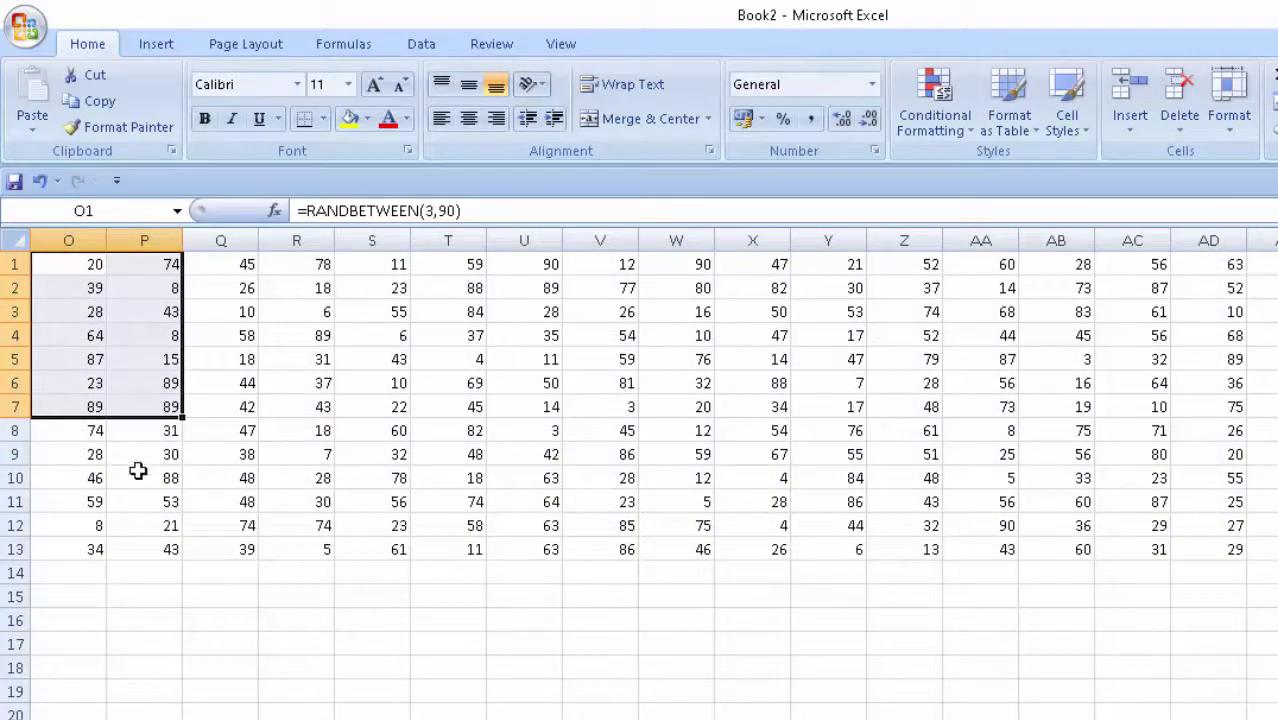
pyautogui.click(25, 22)
pyautogui.click(75, 288)
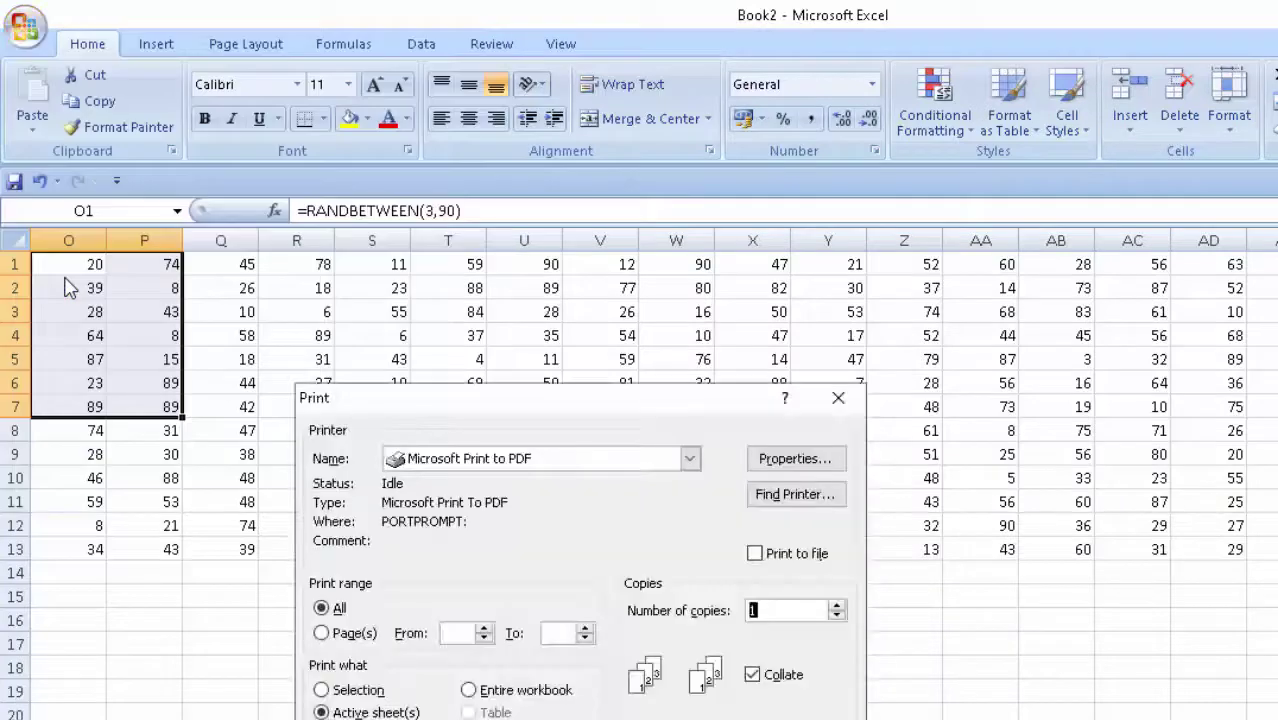
pyautogui.click(836, 397)
# Open Print Preview, close it, and reopen it showing the whole sheet.
pyautogui.click(25, 28)
pyautogui.moveTo(74, 290)
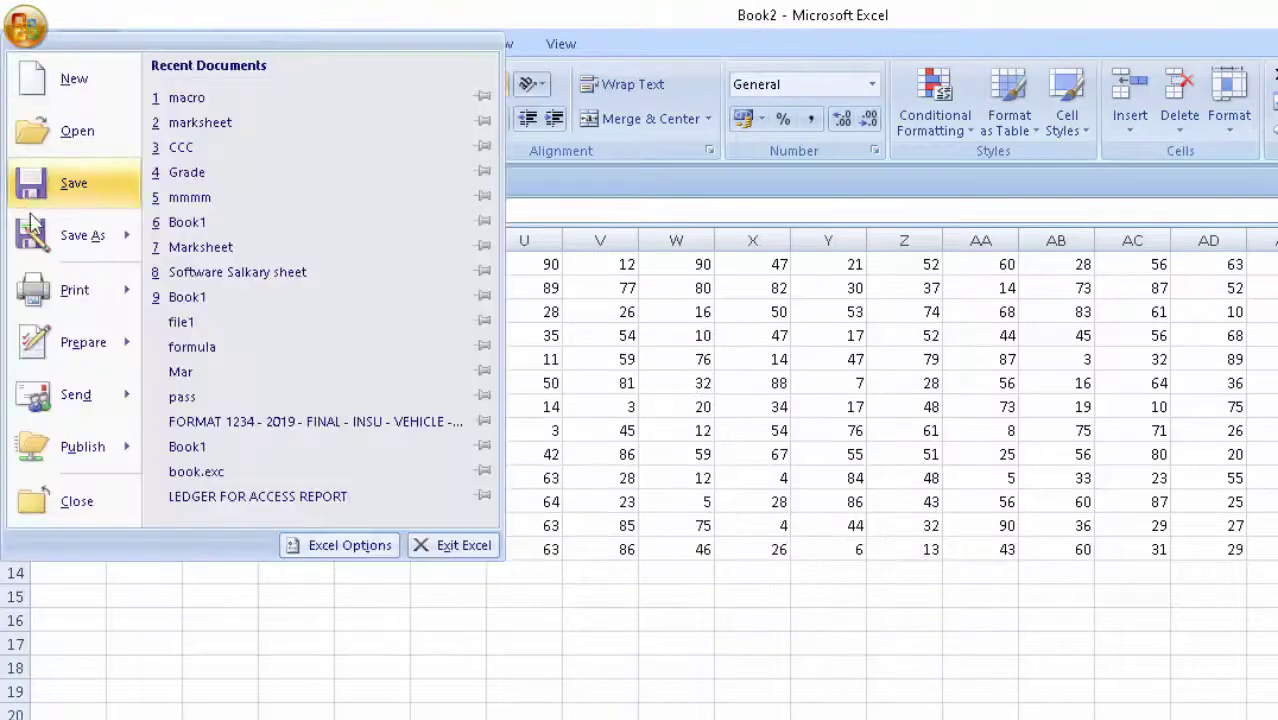
pyautogui.click(224, 262)
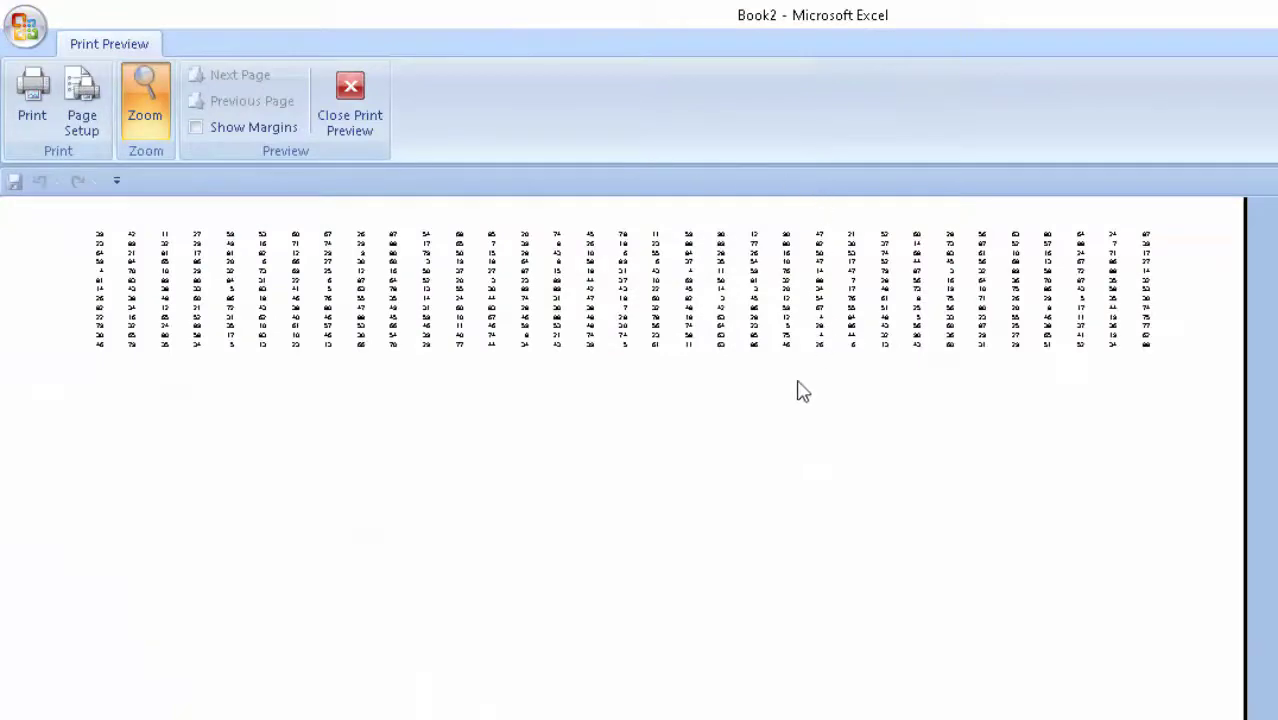
pyautogui.click(349, 105)
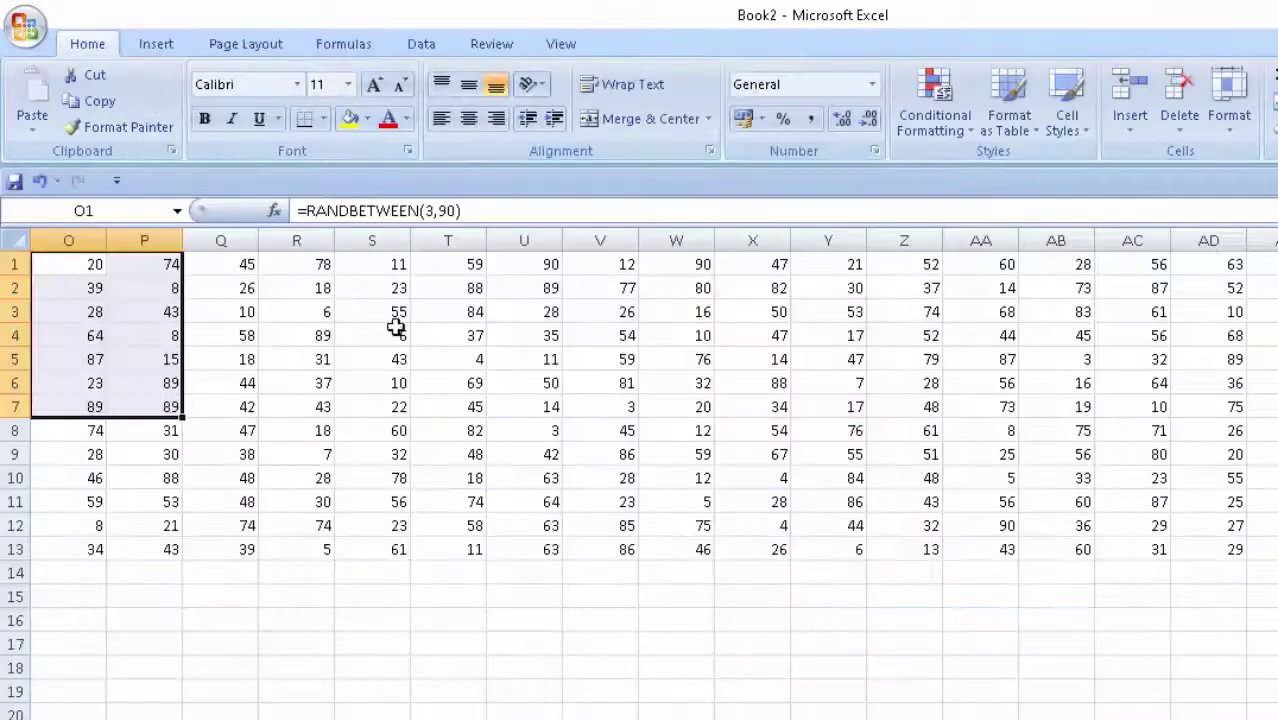
pyautogui.click(25, 28)
pyautogui.moveTo(75, 290)
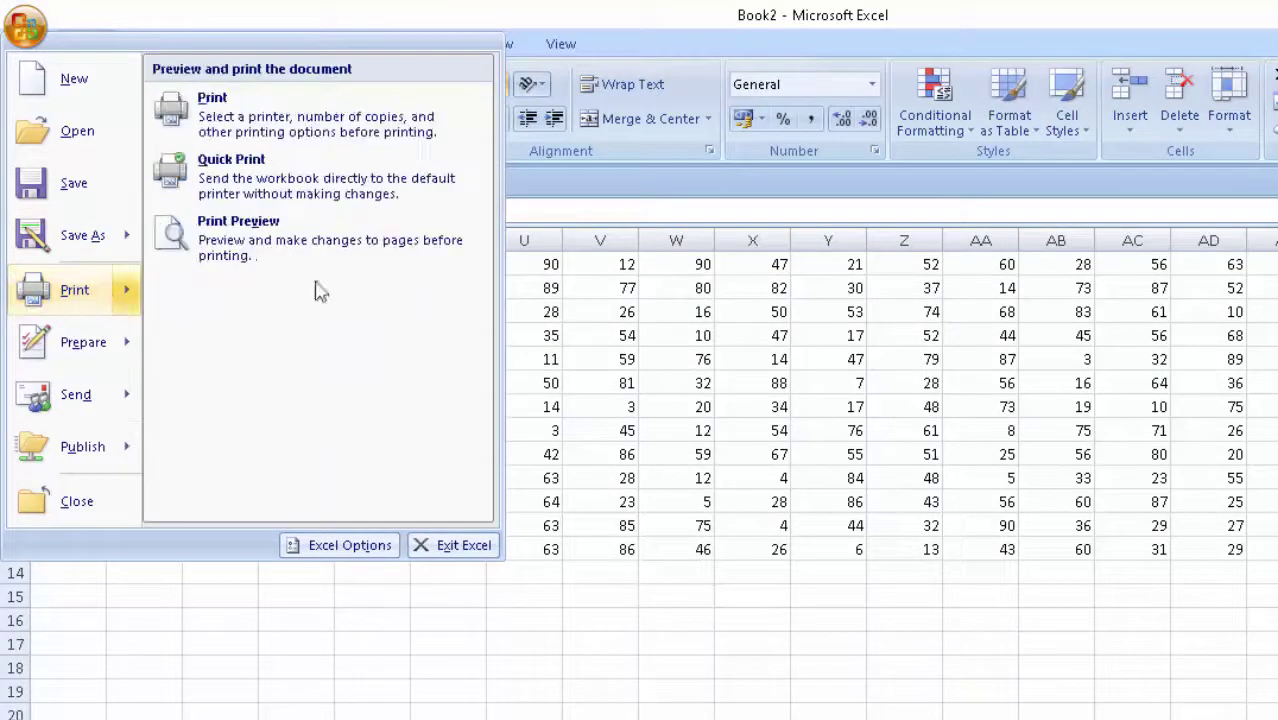
pyautogui.click(405, 243)
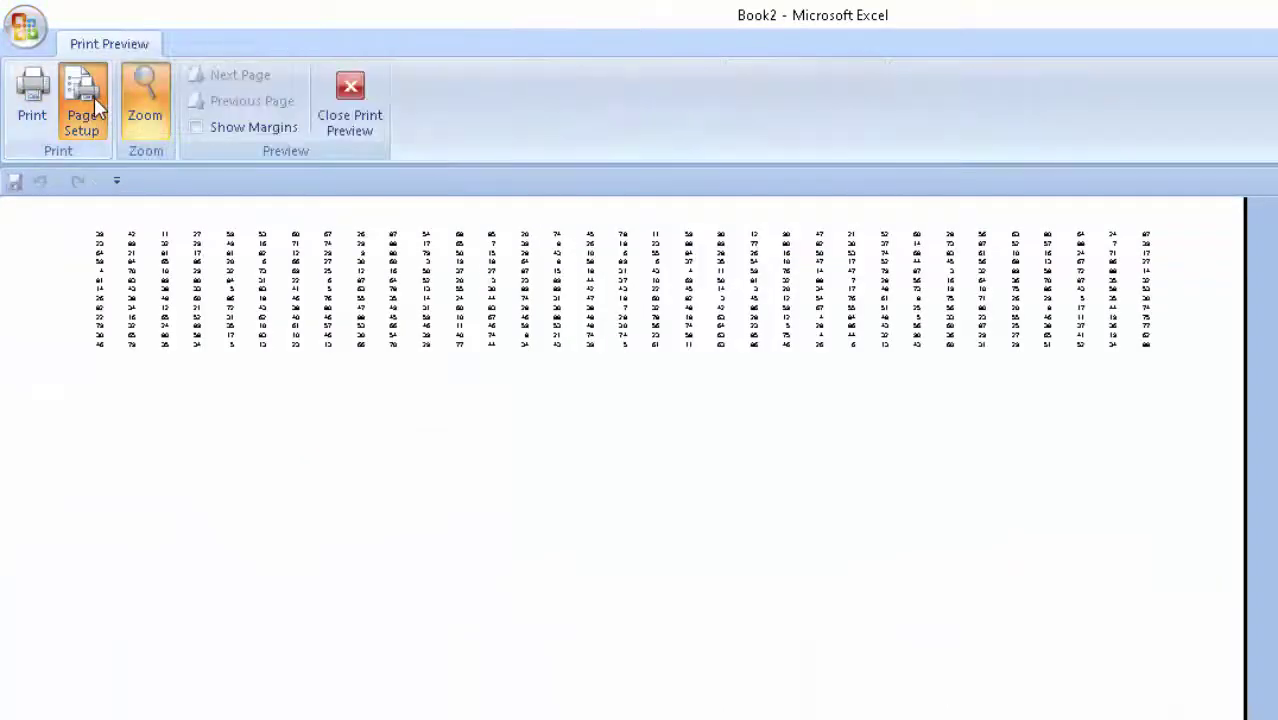
# Change the Page Setup scale from 40% to 90%, then close Print Preview.
pyautogui.click(82, 100)
pyautogui.click(496, 519)
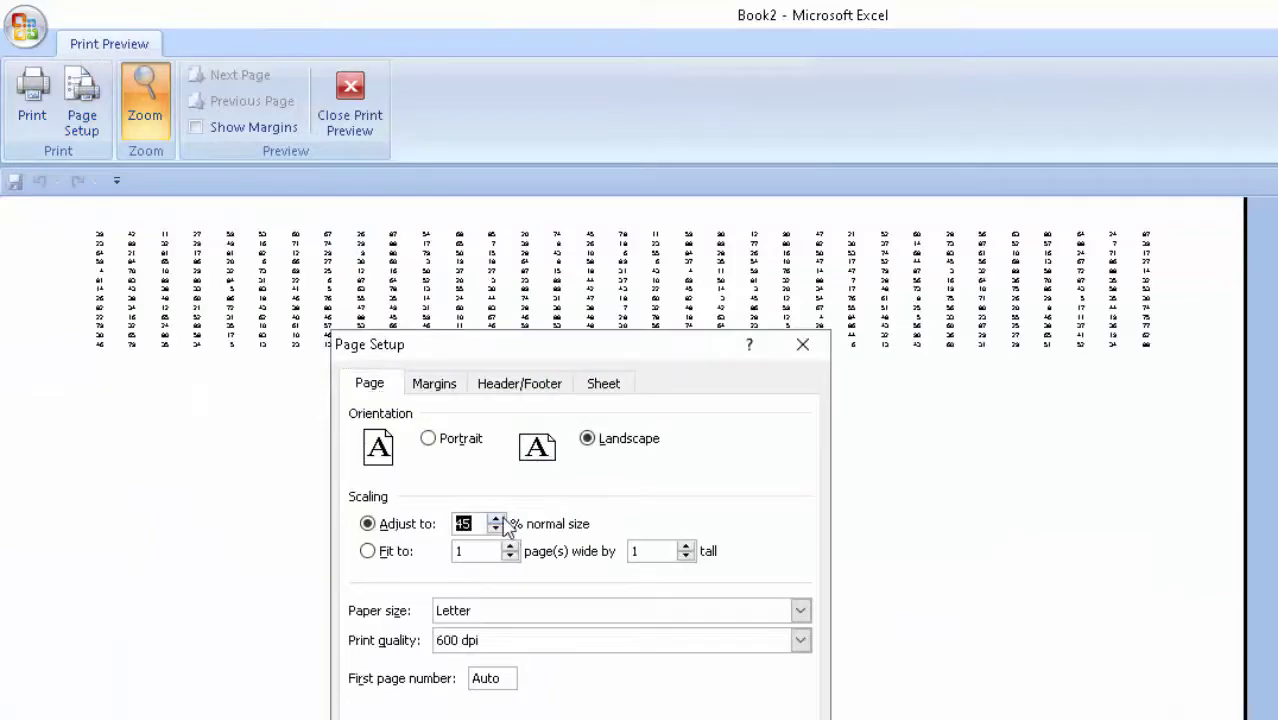
pyautogui.click(497, 520)
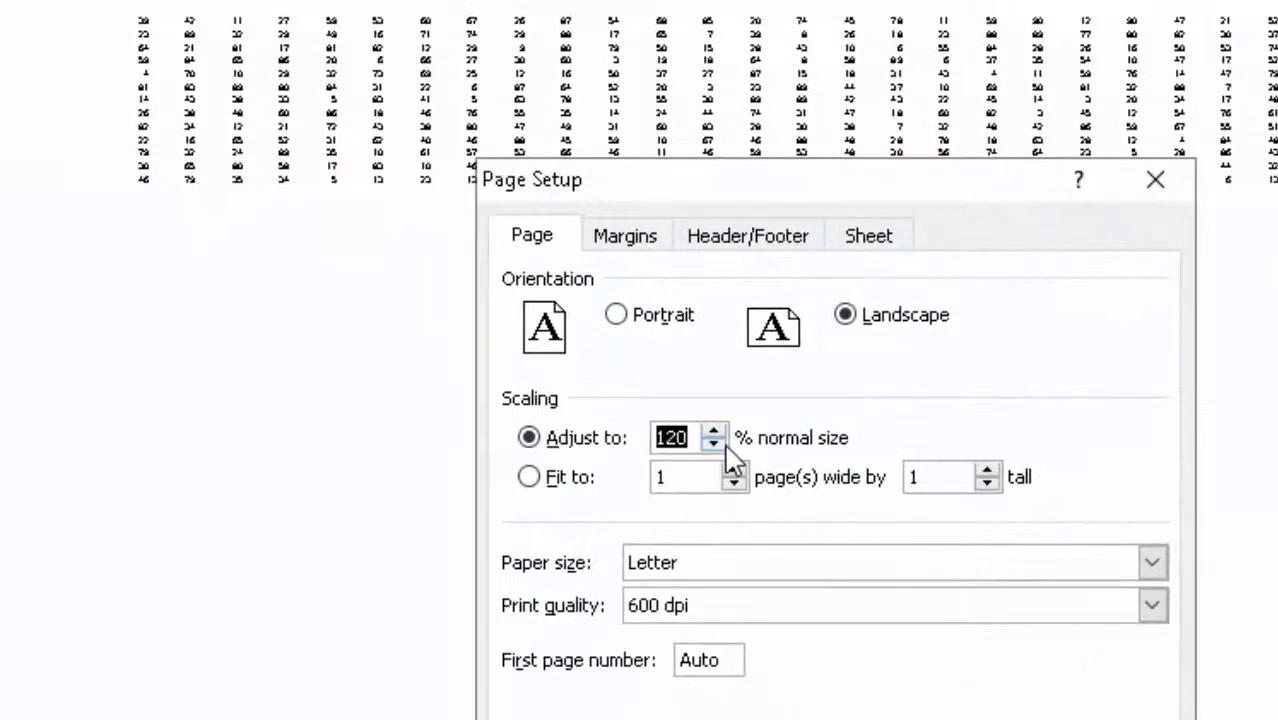
pyautogui.click(724, 448)
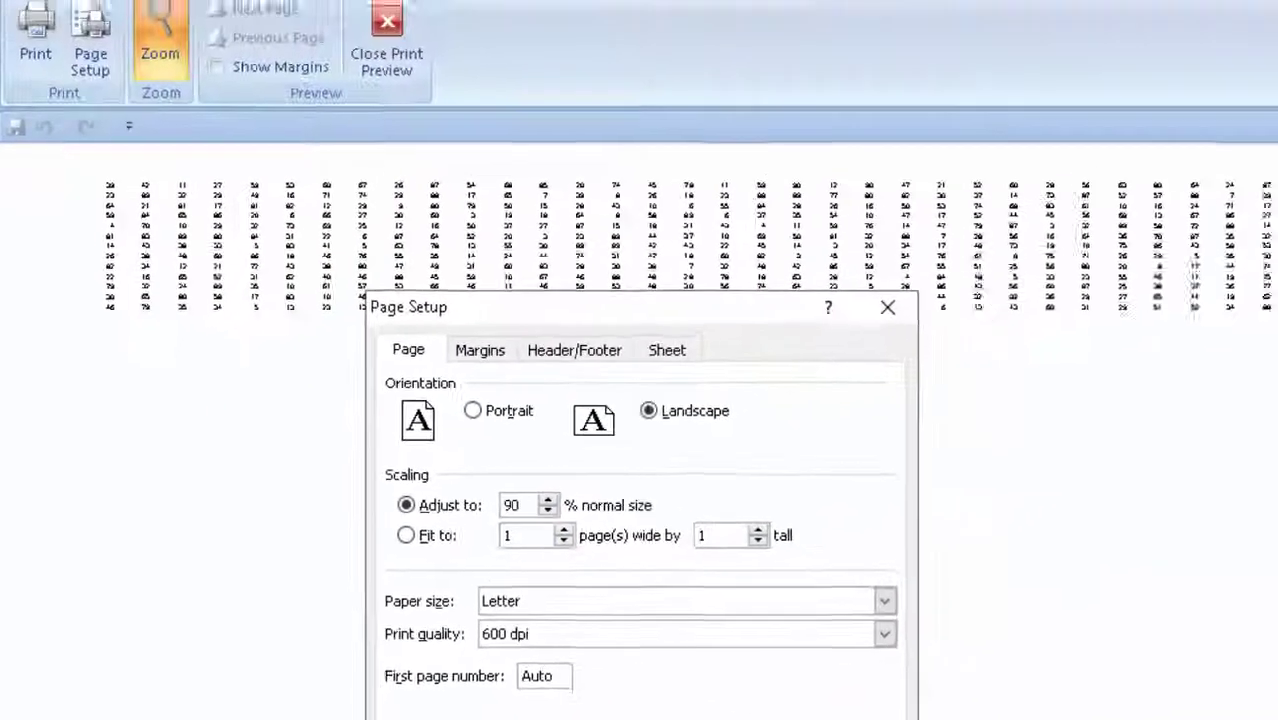
pyautogui.click(670, 716)
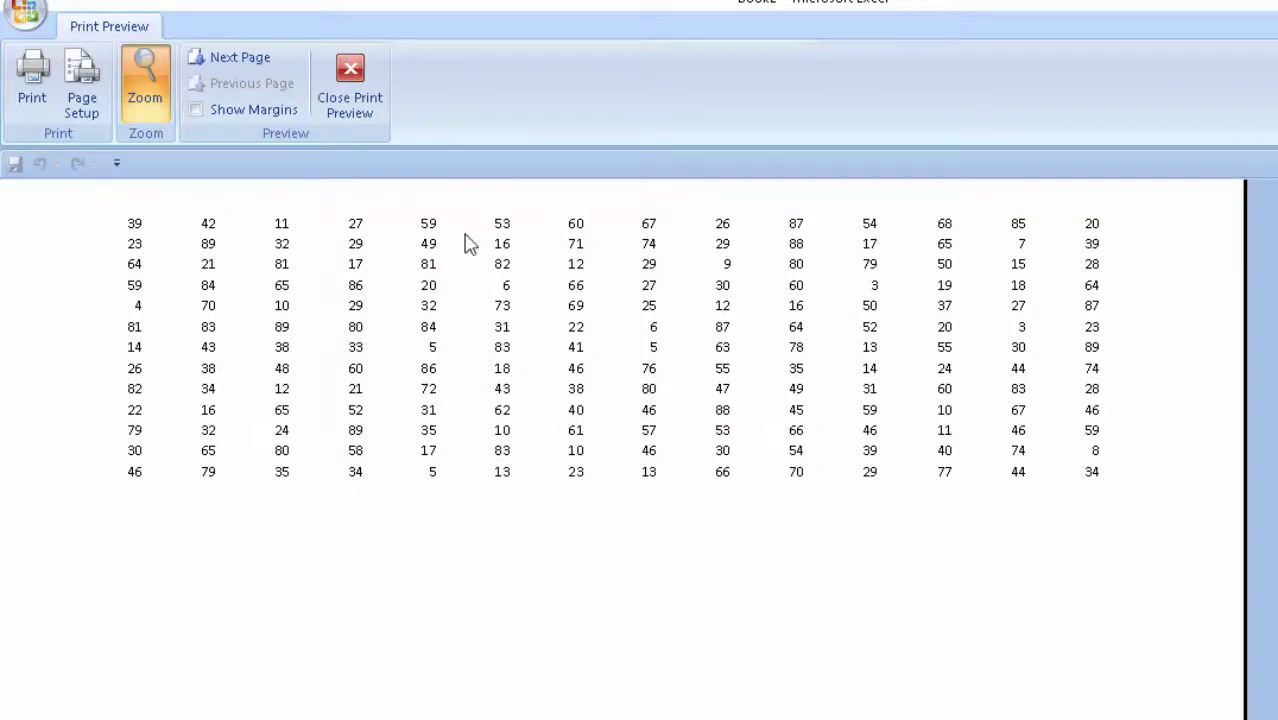
pyautogui.click(355, 92)
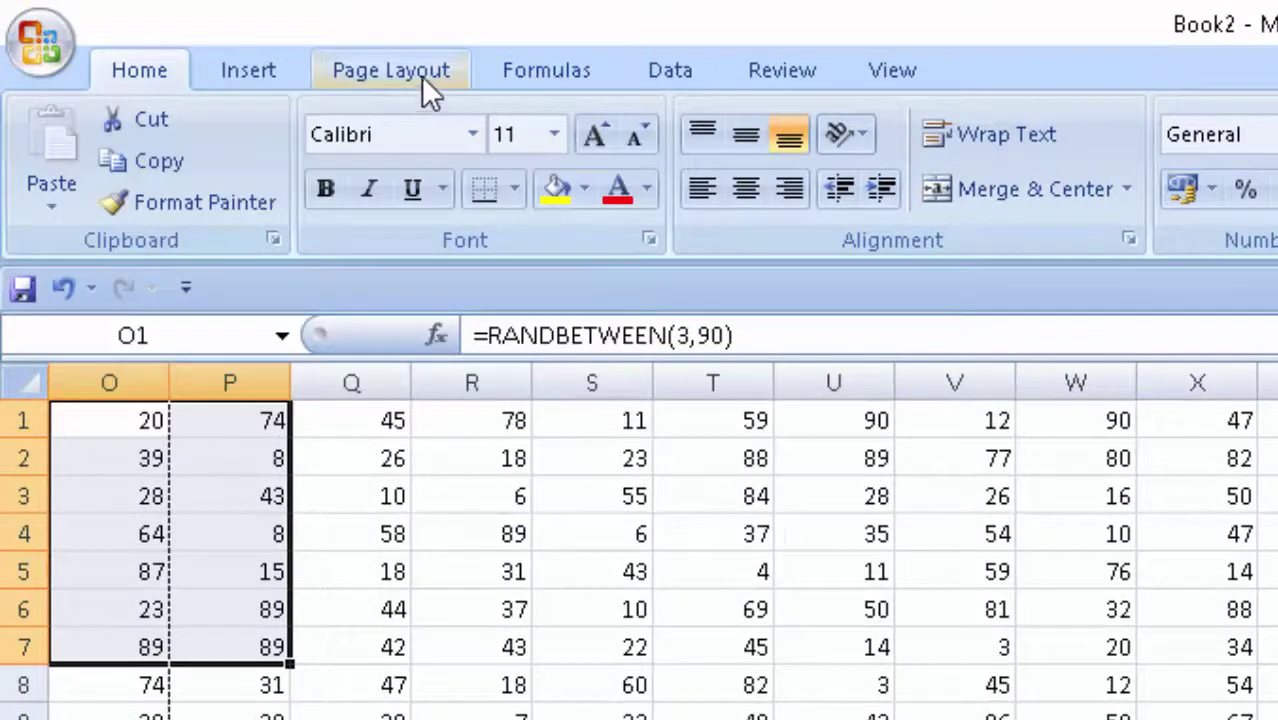
# Set O1:P7 as the print area via Page Layout > Print Area.
pyautogui.click(432, 85)
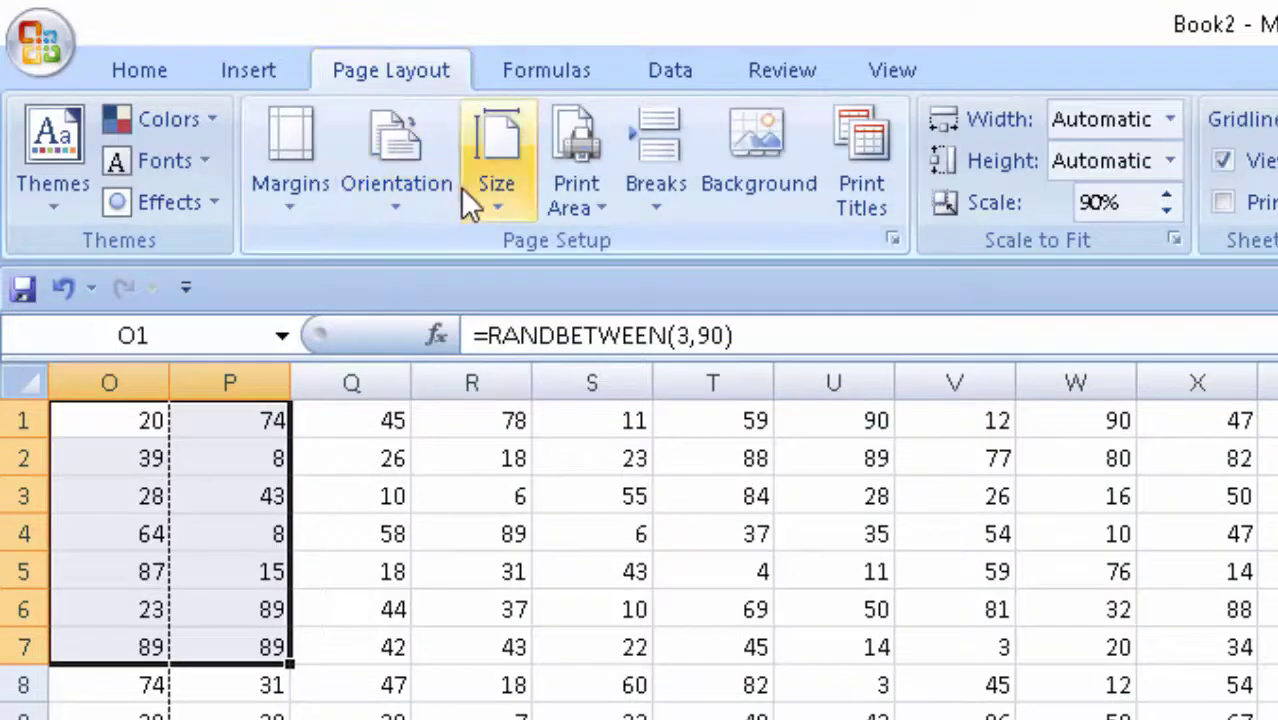
pyautogui.click(576, 212)
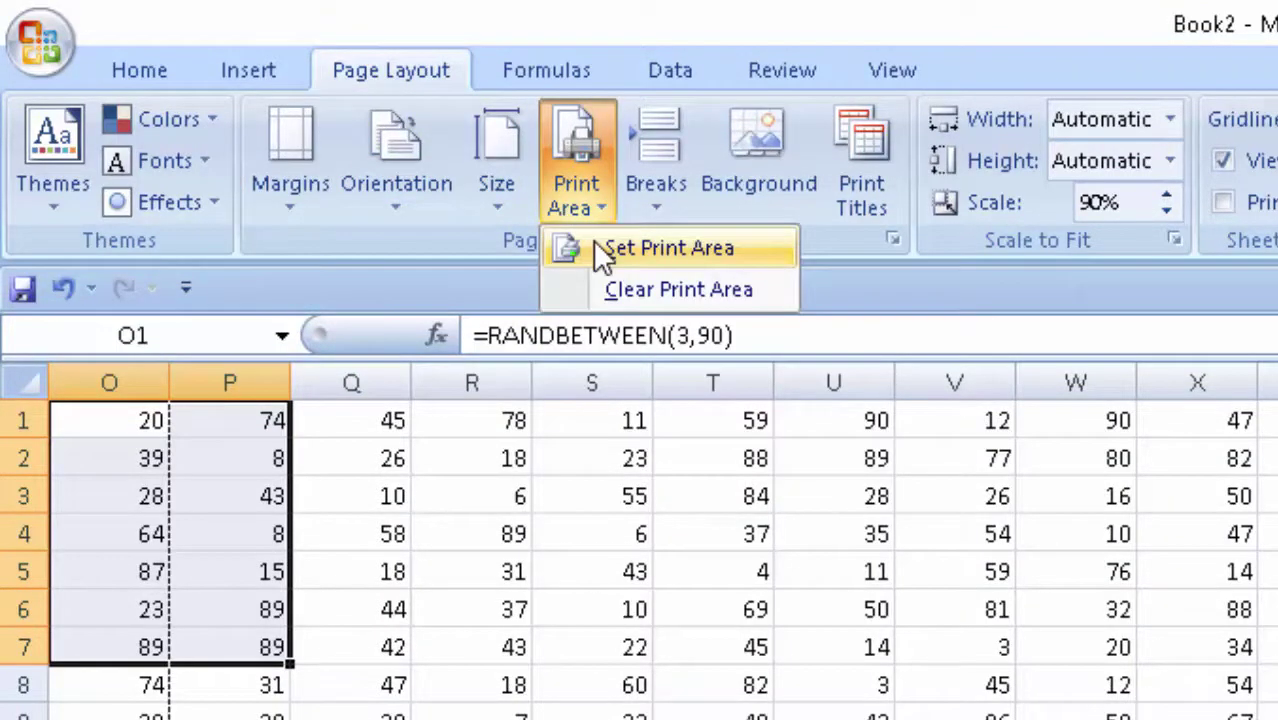
pyautogui.click(408, 528)
pyautogui.click(416, 688)
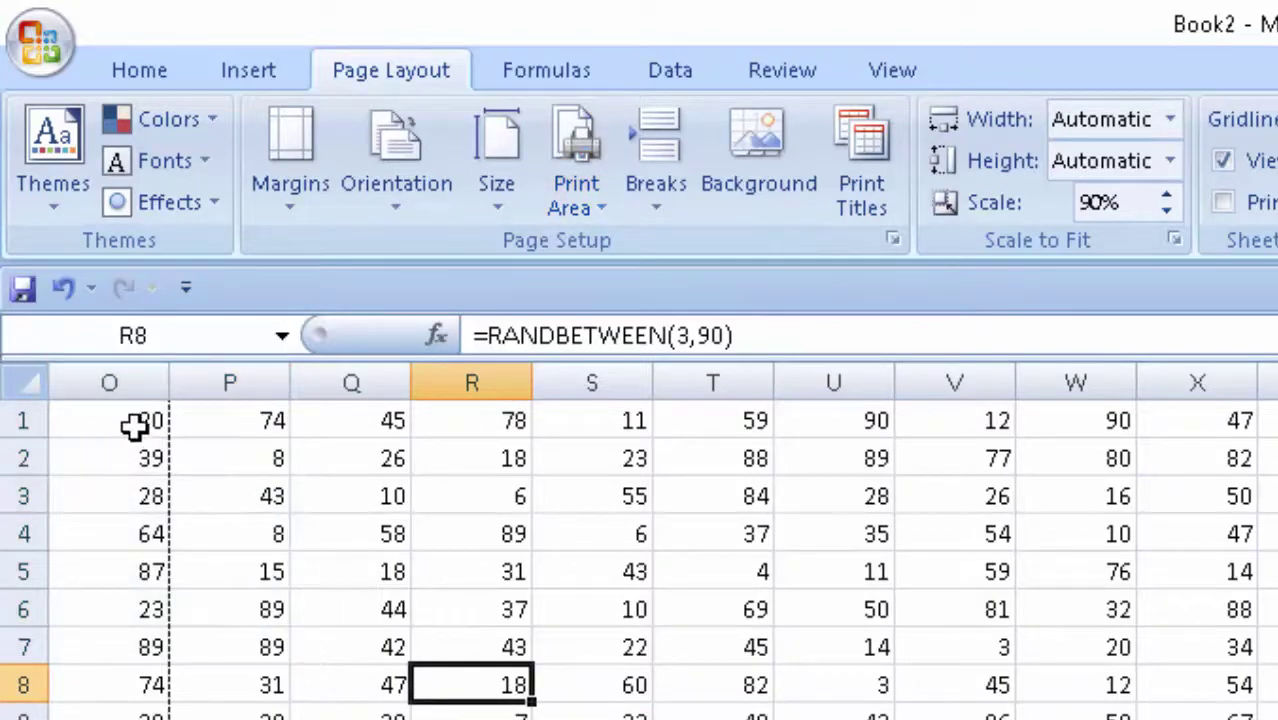
pyautogui.moveTo(134, 426); pyautogui.dragTo(227, 633)
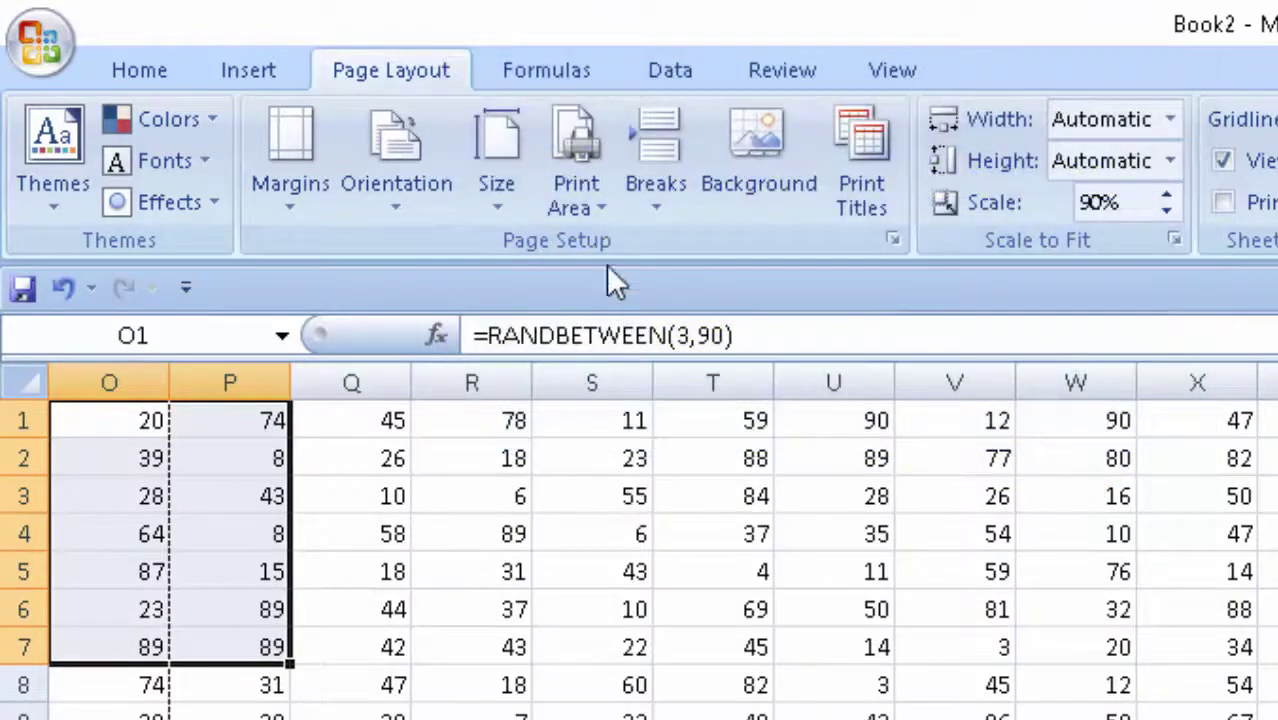
pyautogui.click(591, 204)
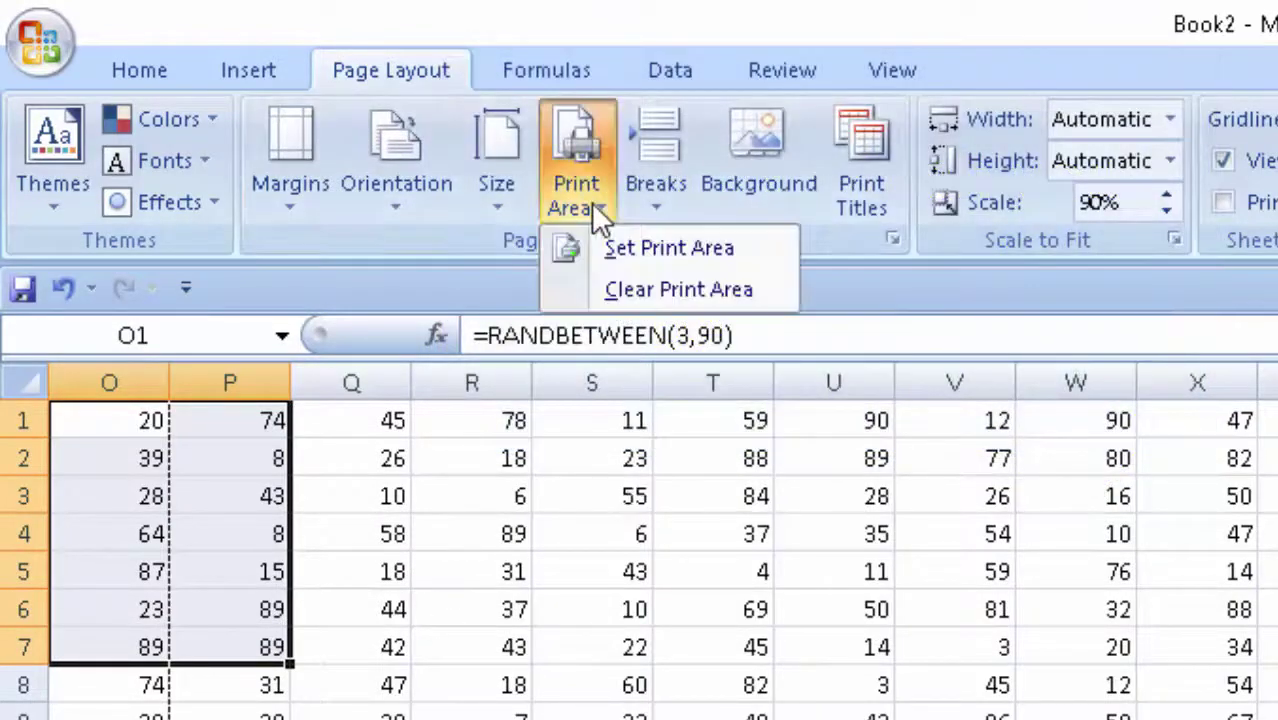
pyautogui.click(638, 245)
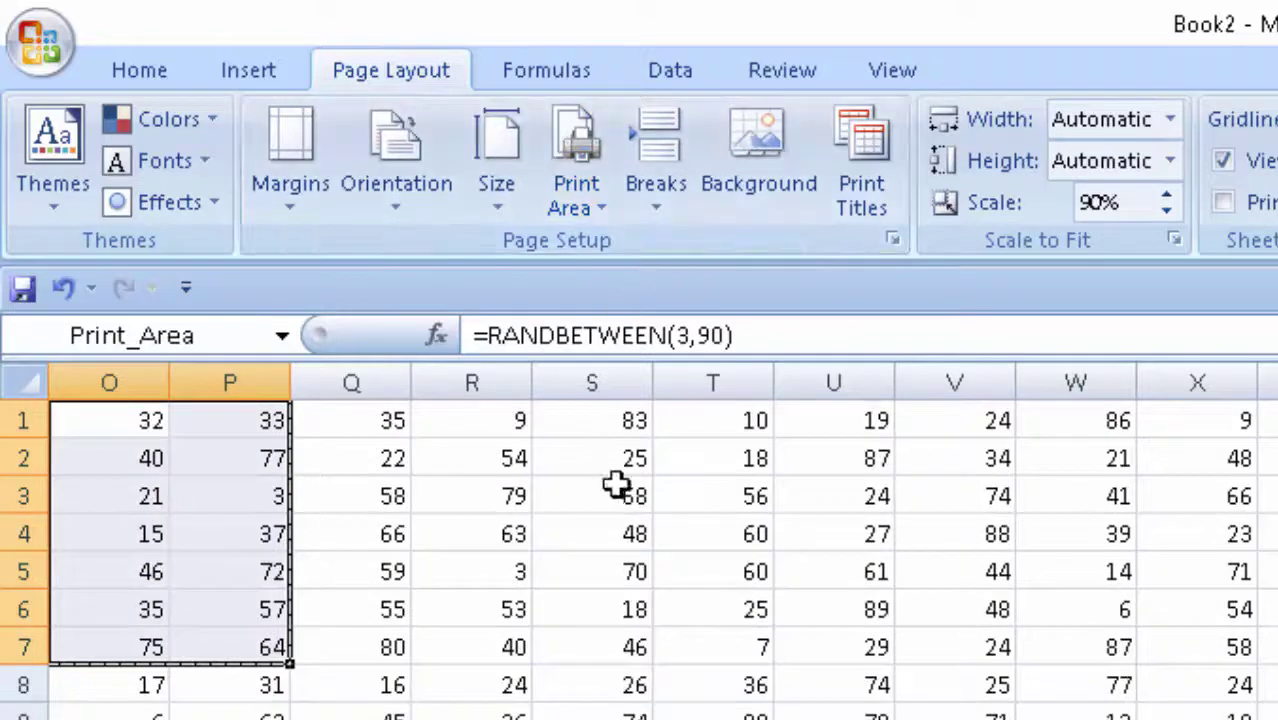
# Preview the printout showing only O1:P7, then close Print Preview.
pyautogui.click(38, 39)
pyautogui.moveTo(118, 461)
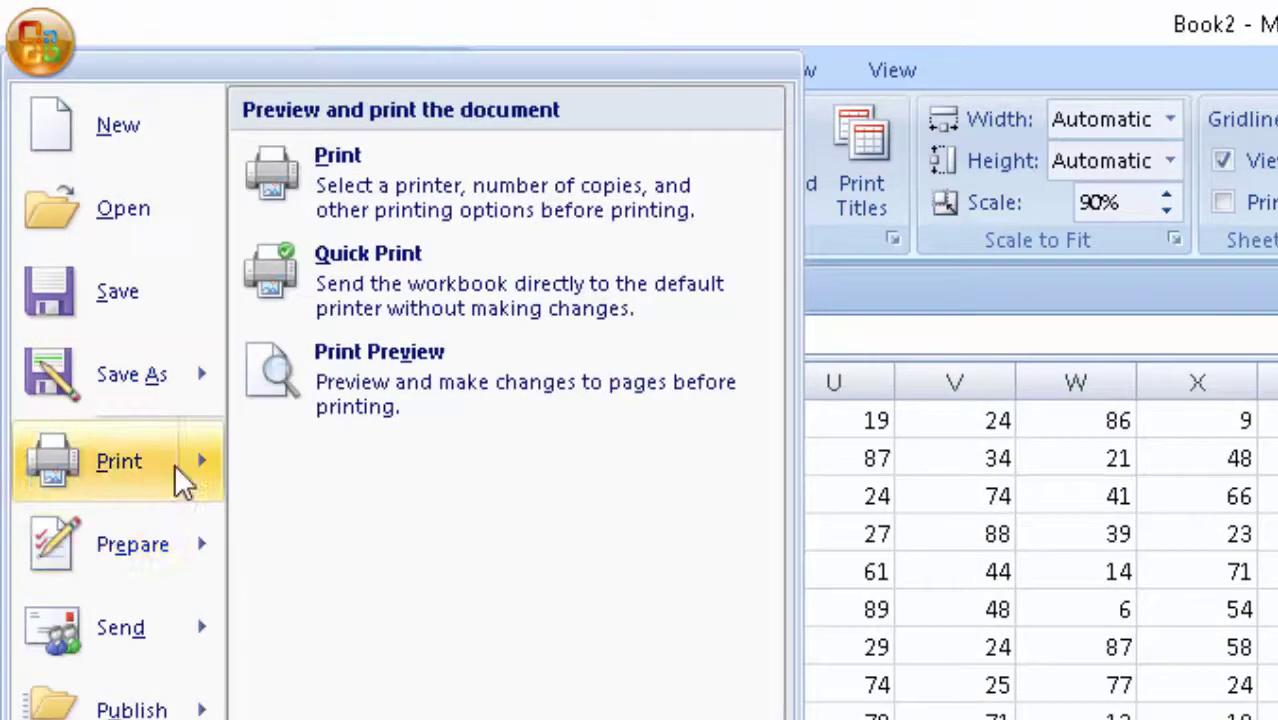
pyautogui.click(415, 416)
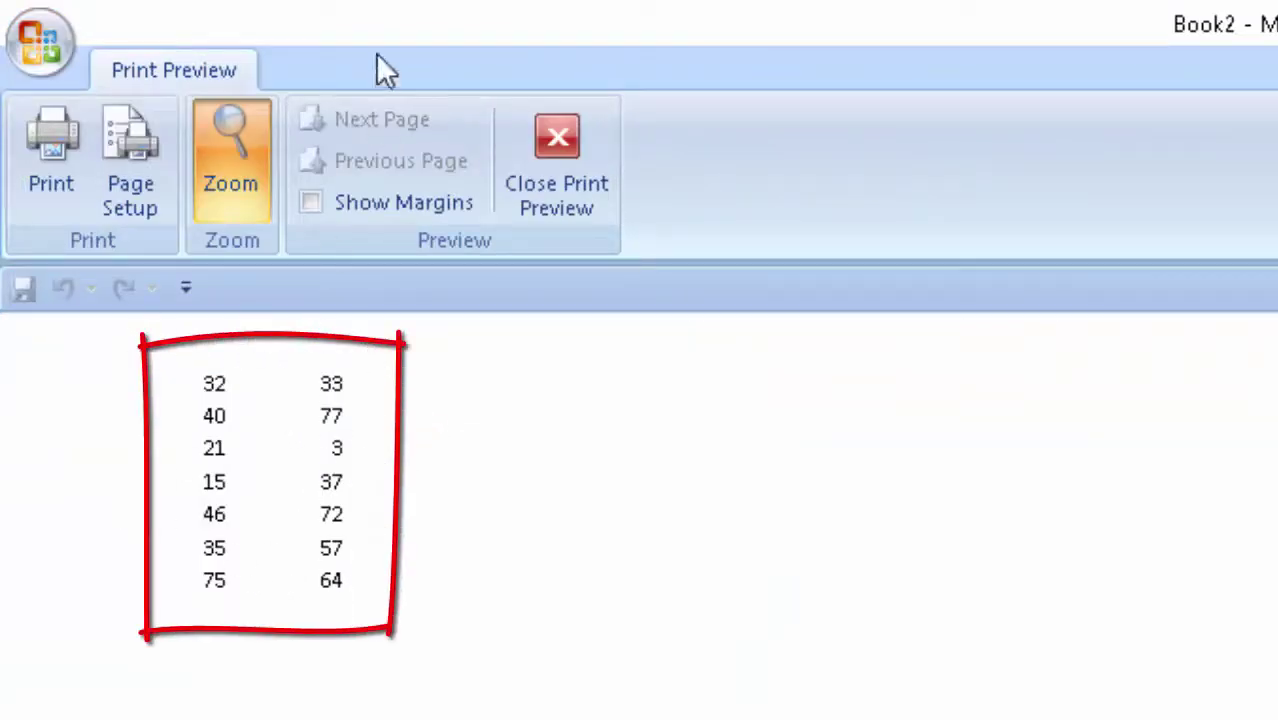
pyautogui.click(549, 147)
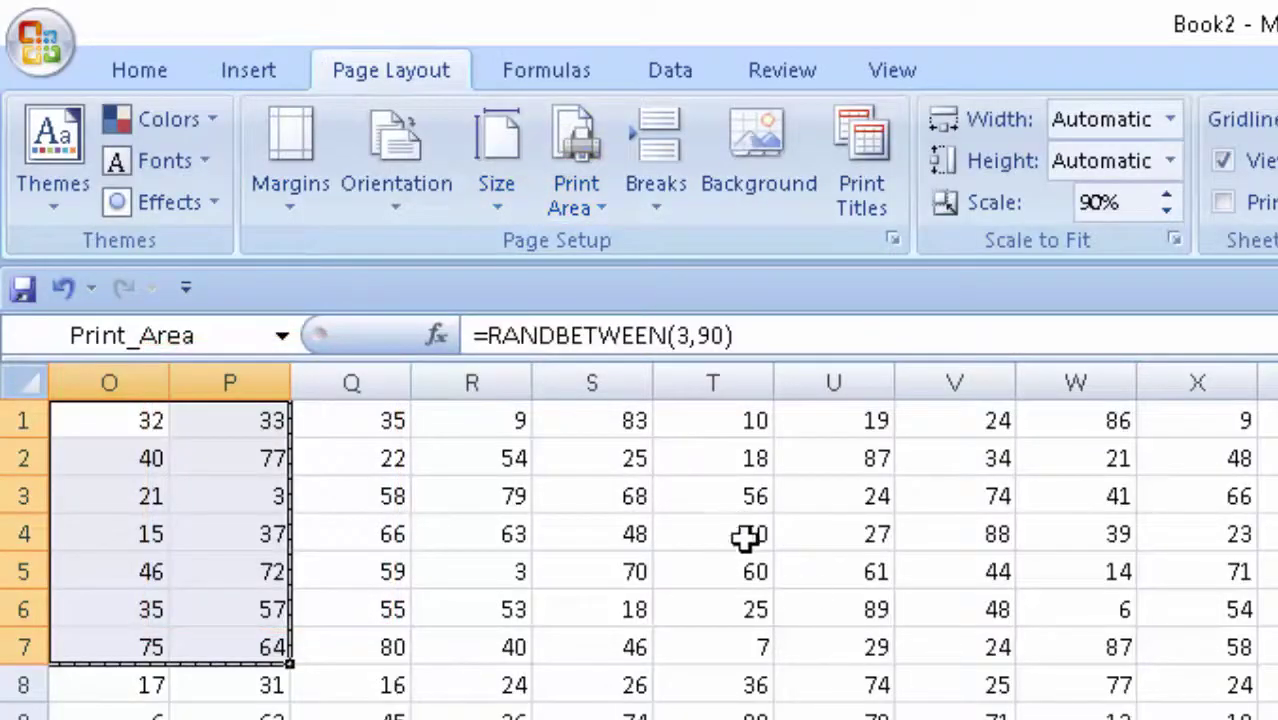
# Clear the old O1:P7 print area and make the selected block T3:U8 the print area.
pyautogui.moveTo(716, 488); pyautogui.dragTo(885, 700)
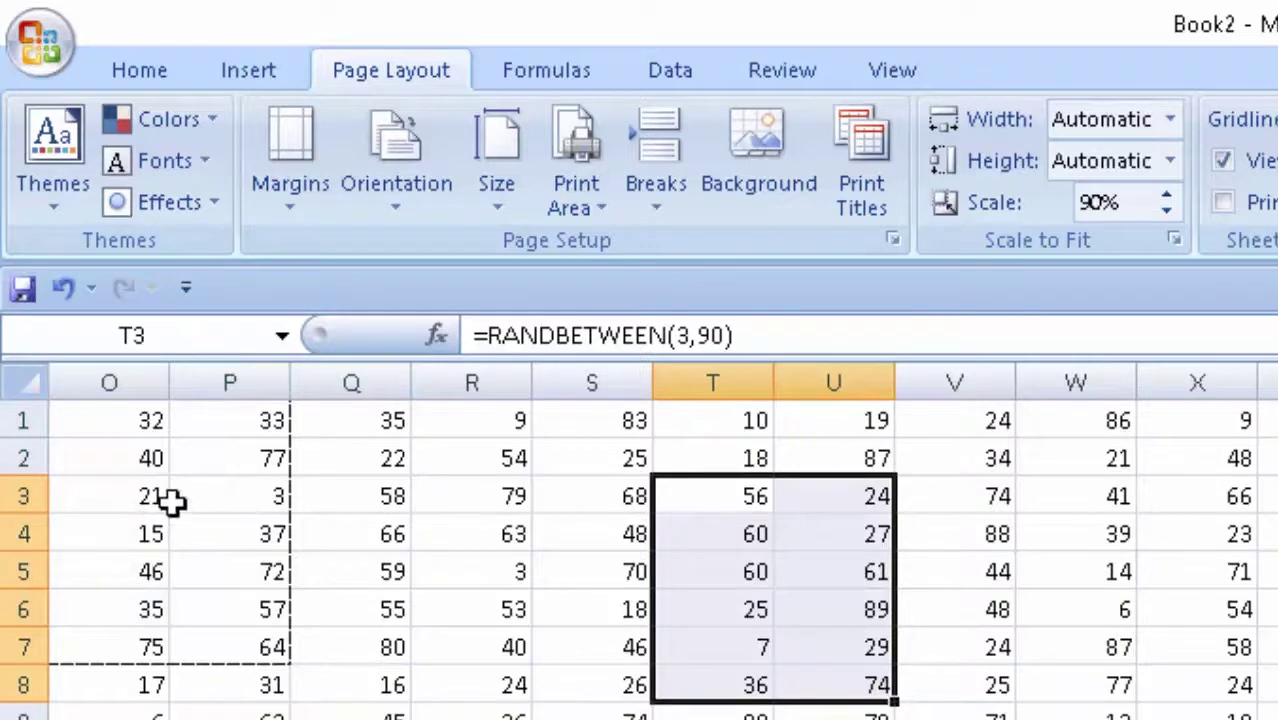
pyautogui.click(578, 185)
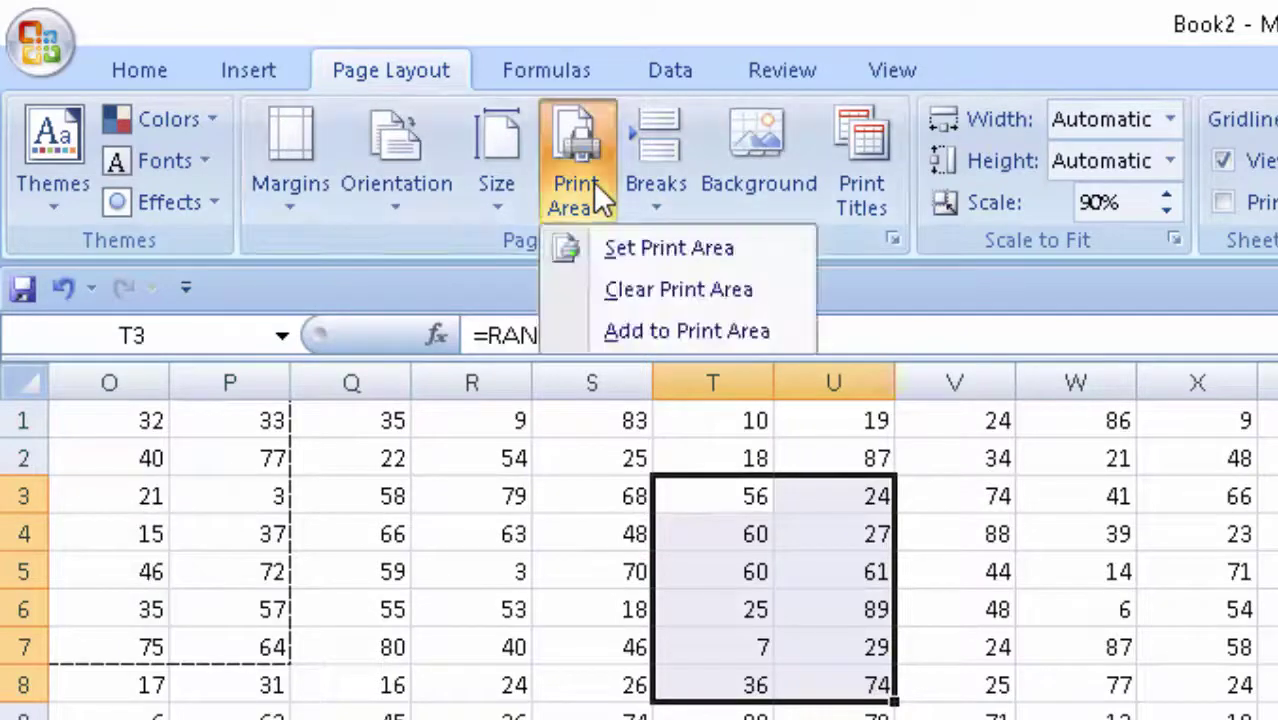
pyautogui.click(638, 289)
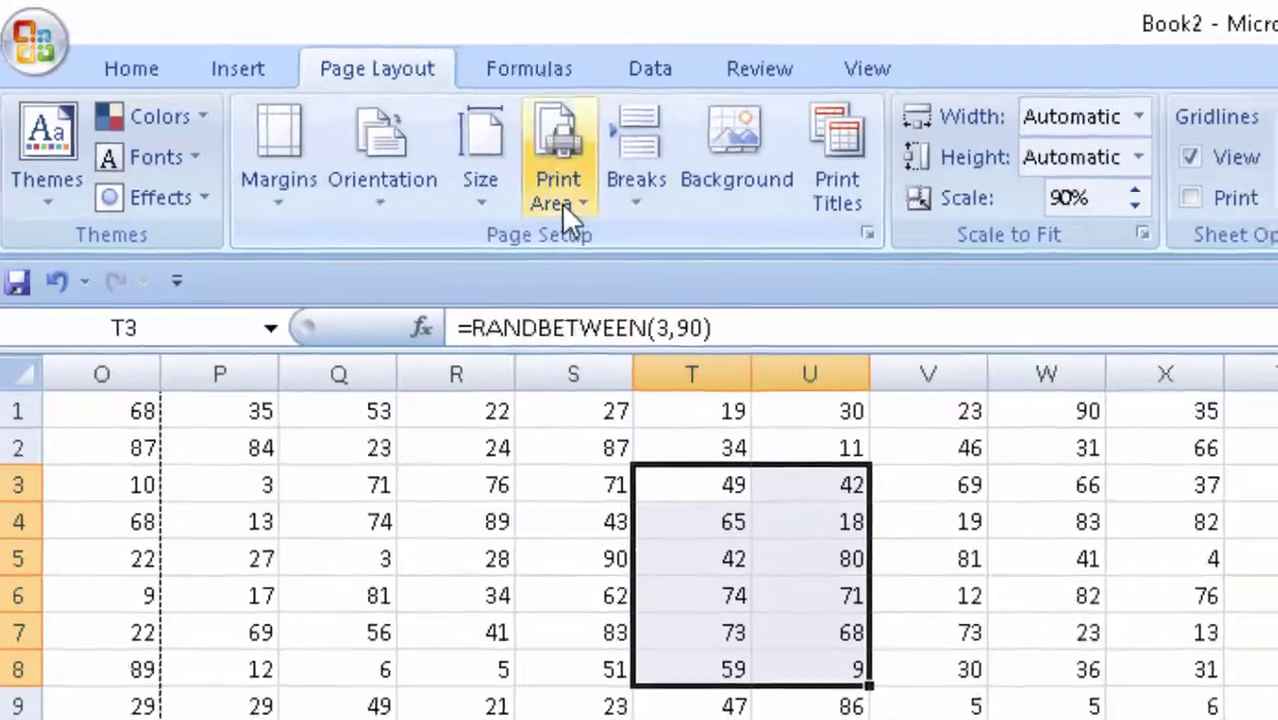
pyautogui.click(561, 203)
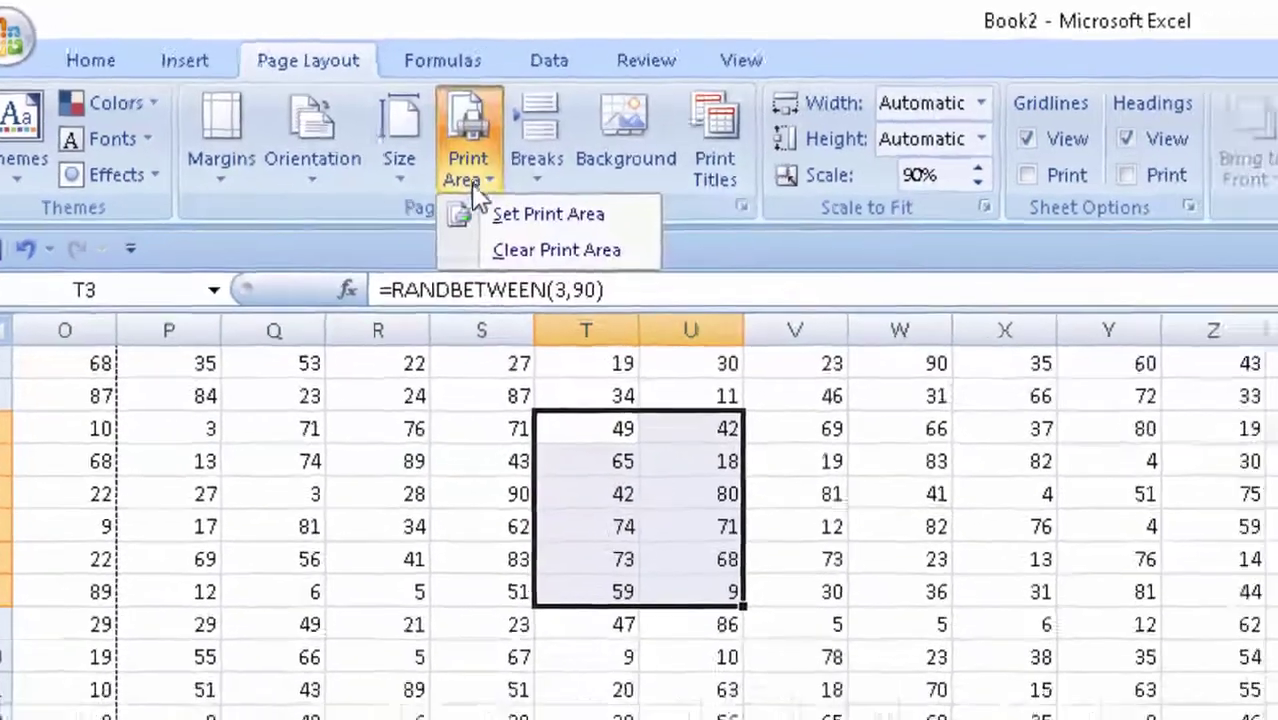
pyautogui.click(560, 250)
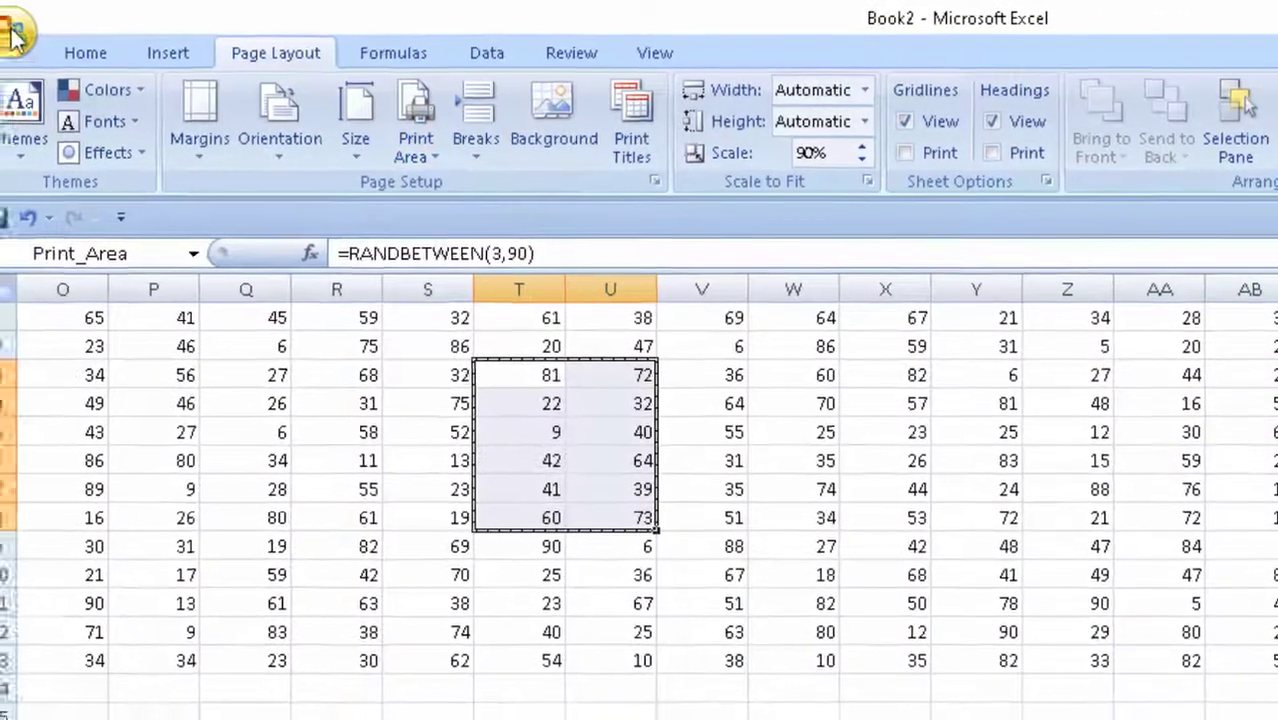
pyautogui.click(5, 30)
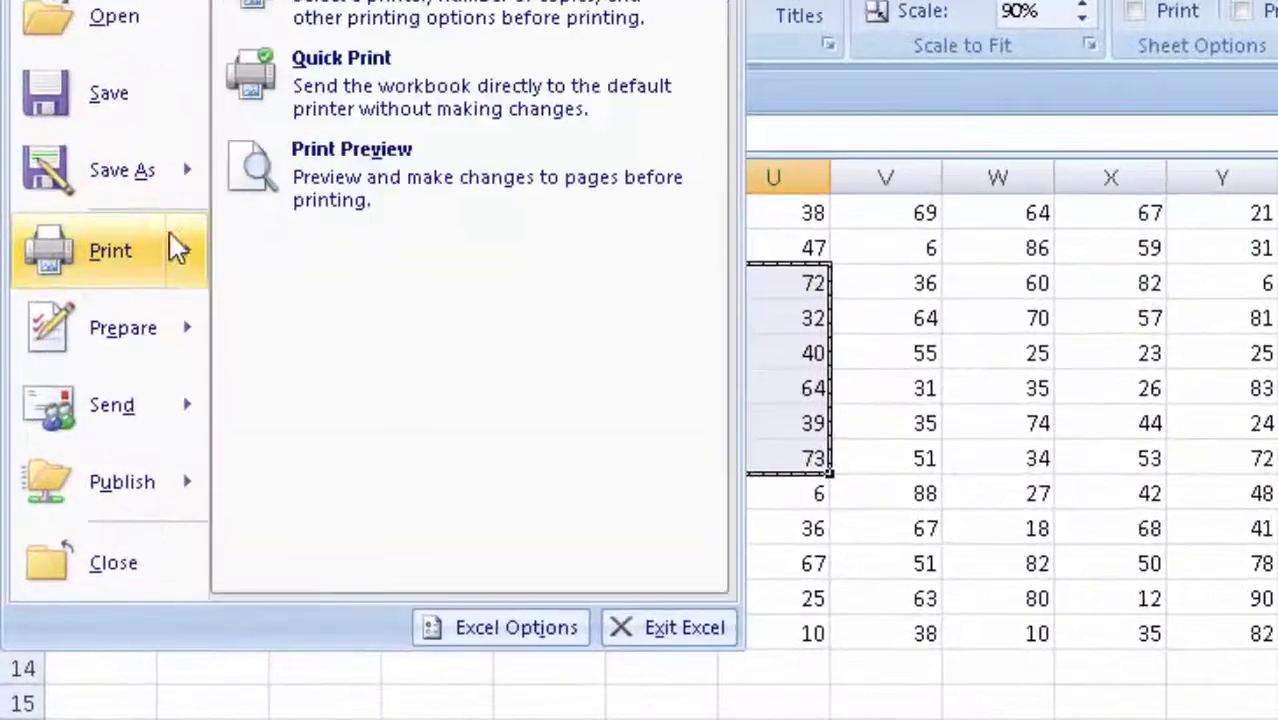
pyautogui.click(354, 180)
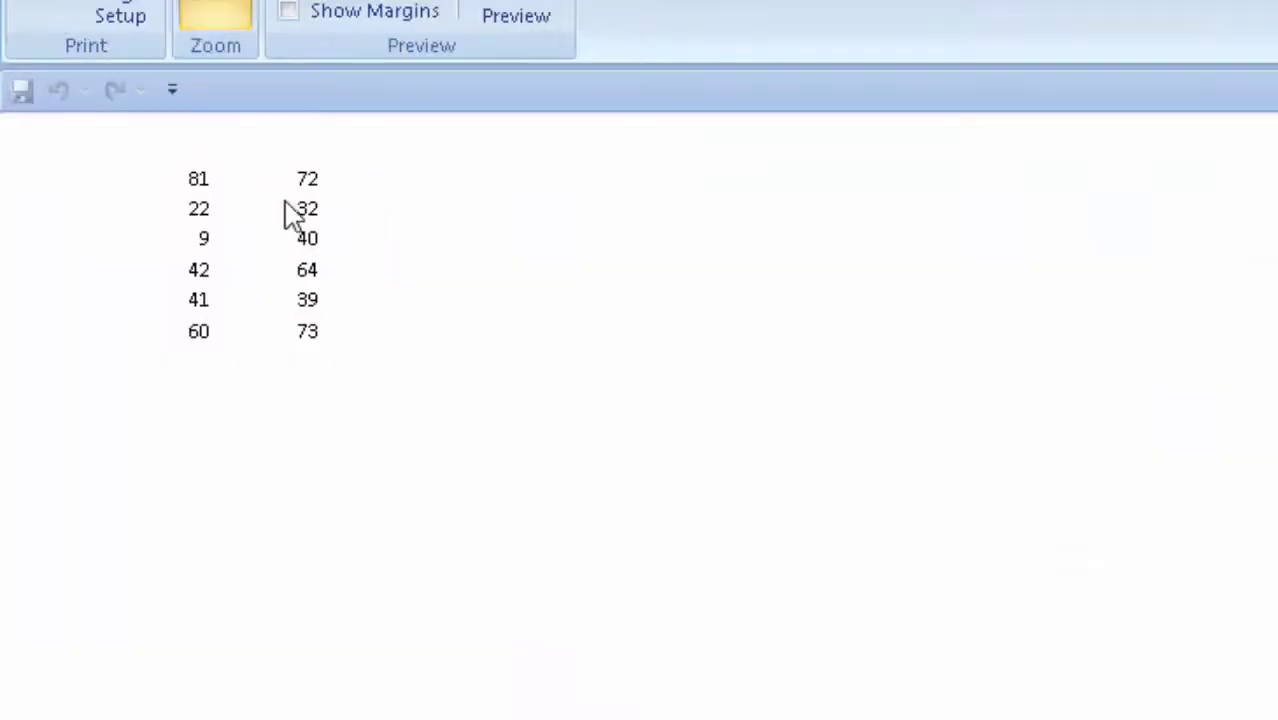
pyautogui.click(516, 12)
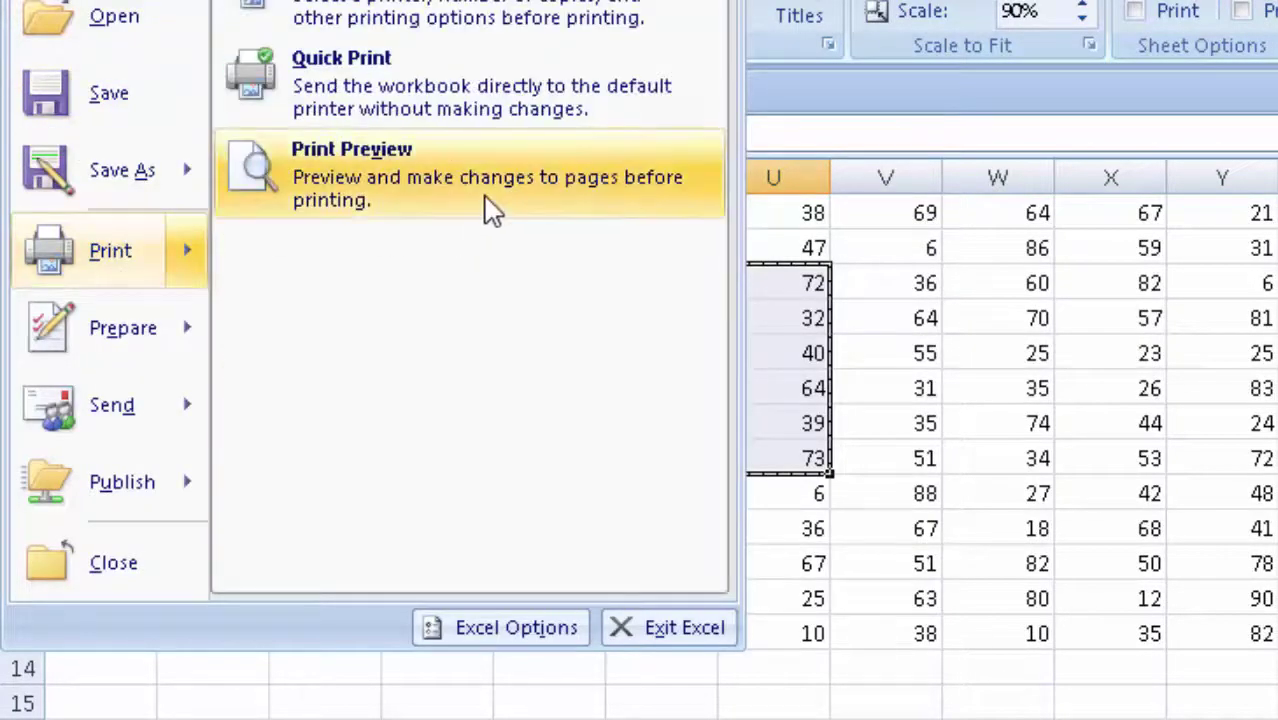
pyautogui.click(487, 198)
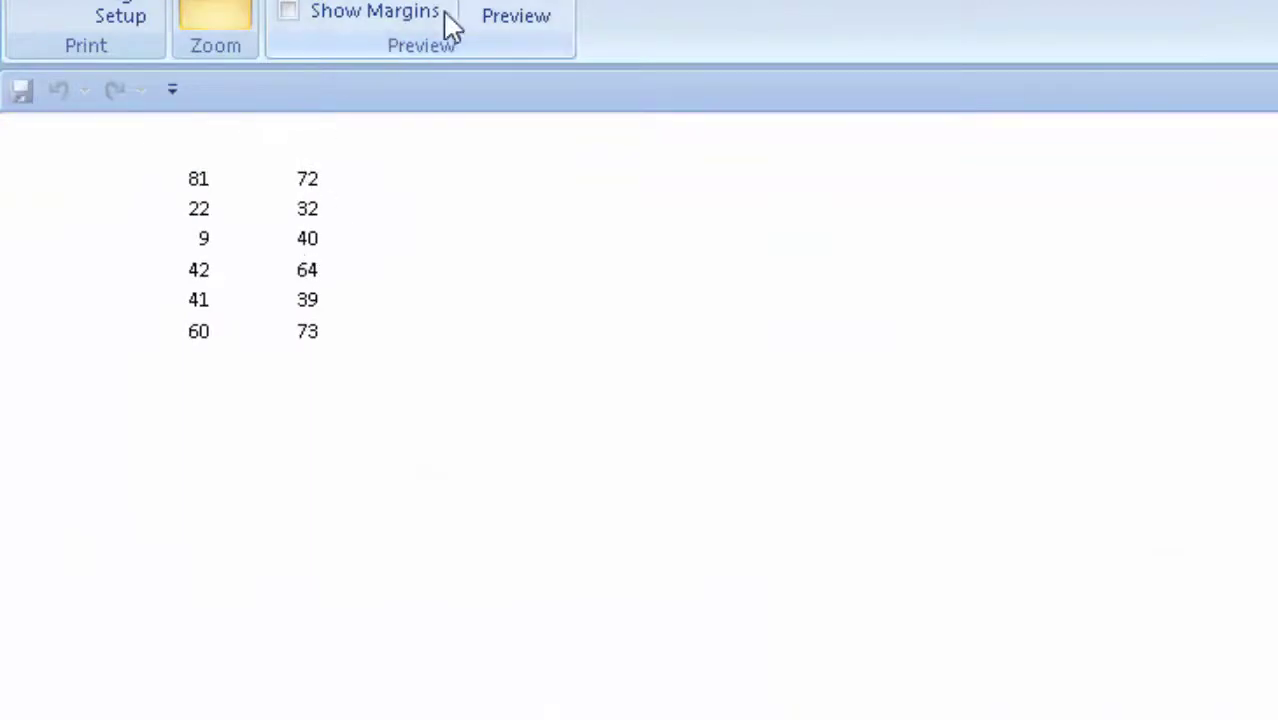
pyautogui.click(530, 18)
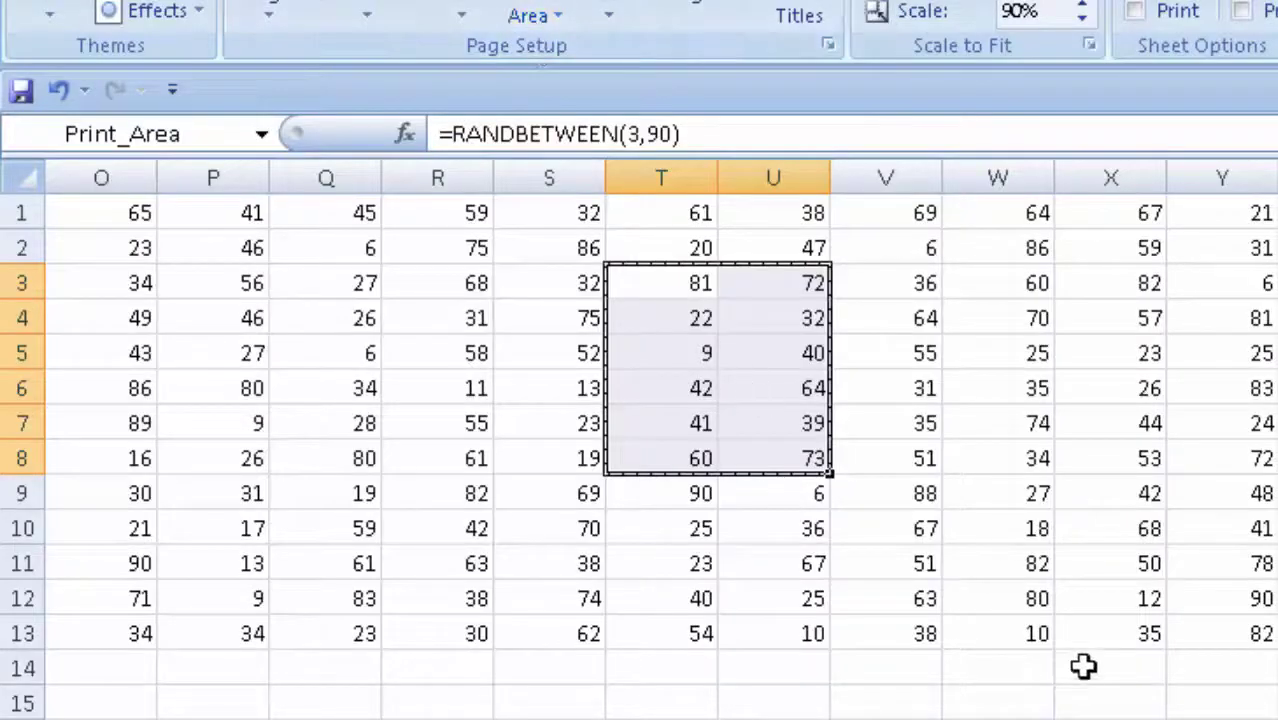